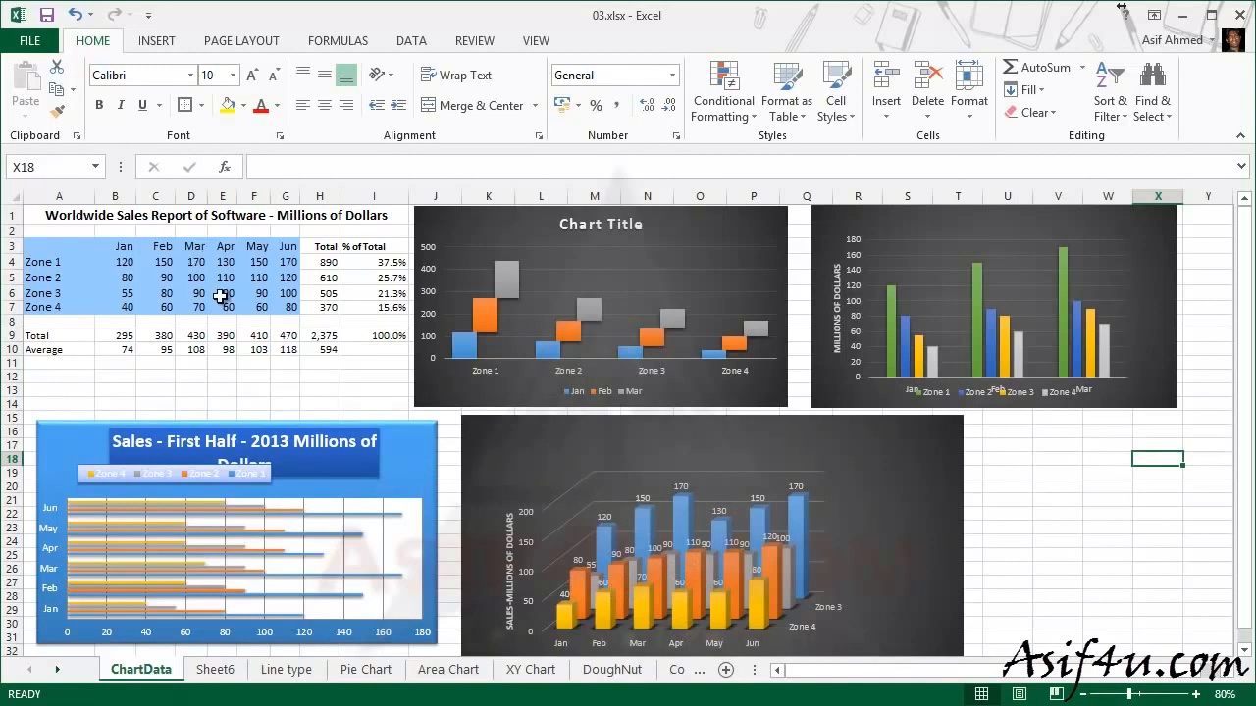
# Preview the print output of only the "Sales - First Half - 2013 Millions of Dollars" bar chart.
pyautogui.click(419, 454)
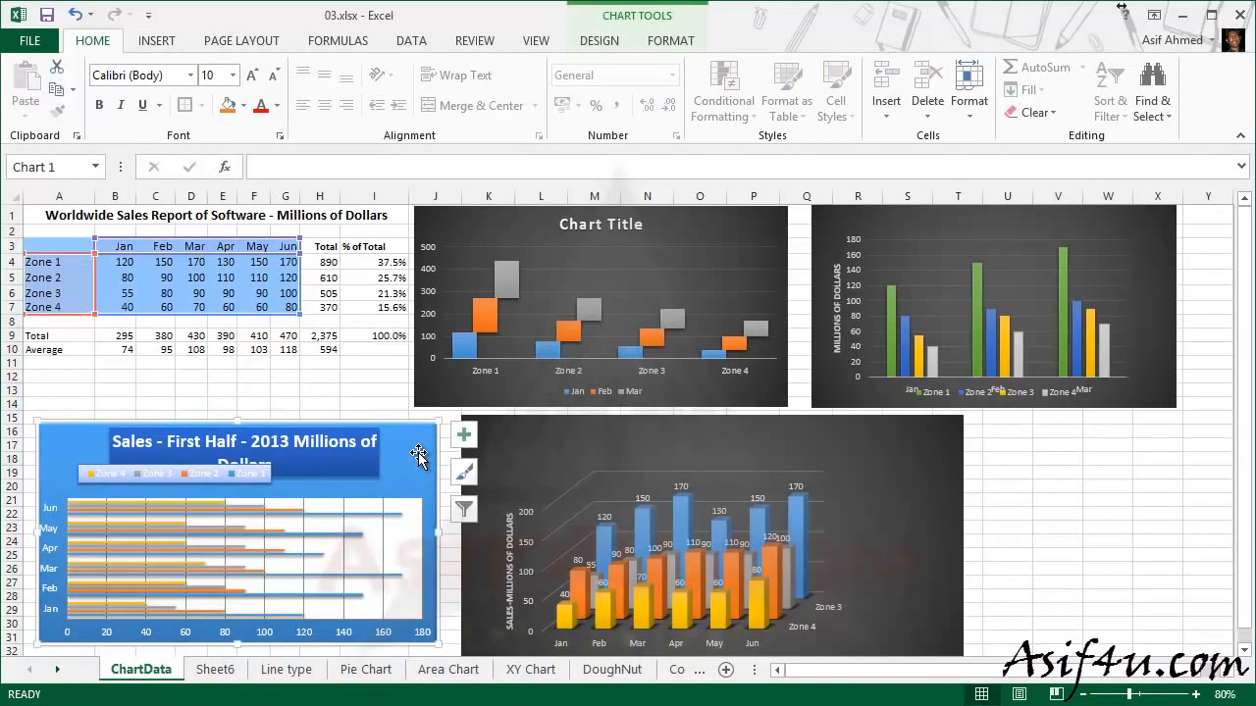
pyautogui.hotkey('ctrl', 'p')
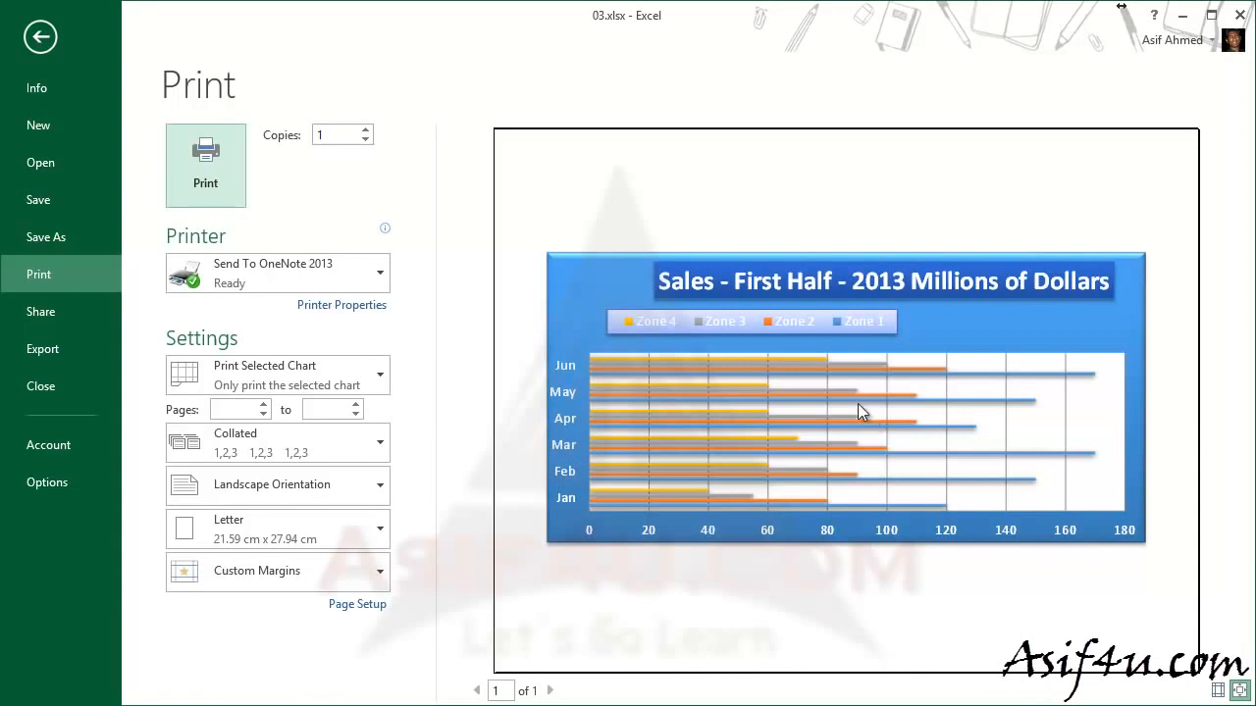
pyautogui.press('Escape')
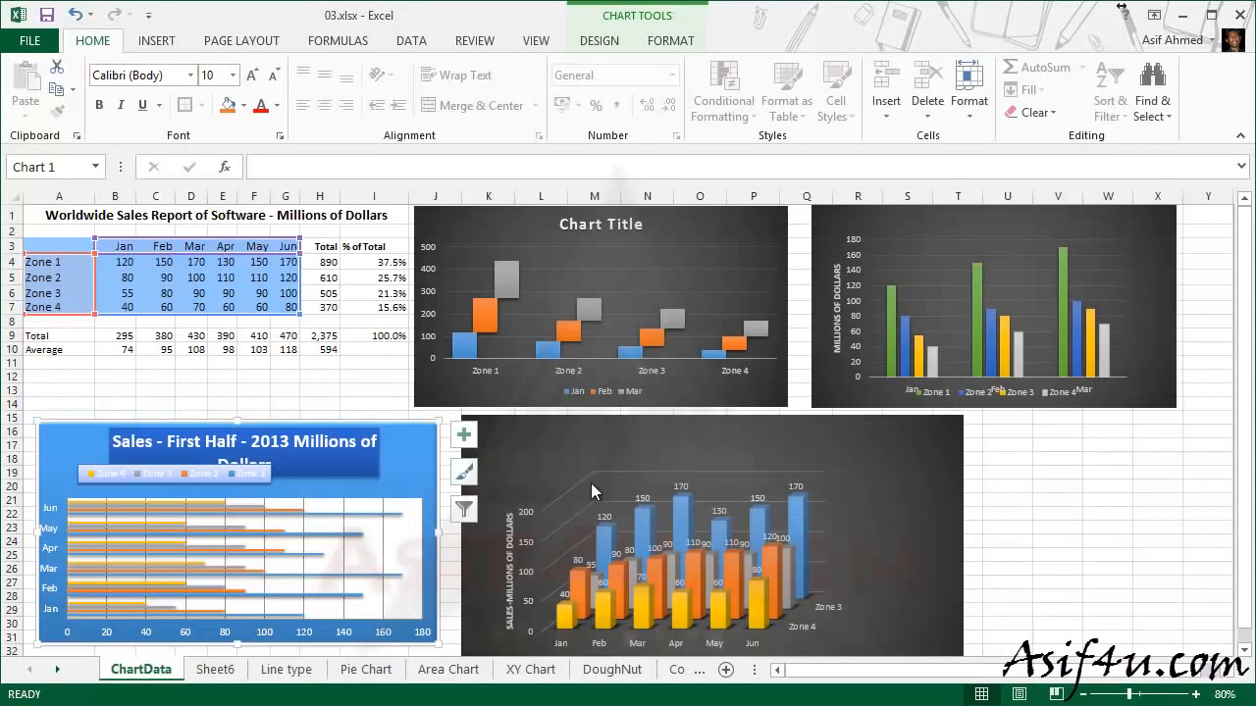
# Preview the print output of the whole ChartData sheet with no chart selected, and return to the sheet.
pyautogui.click(1108, 514)
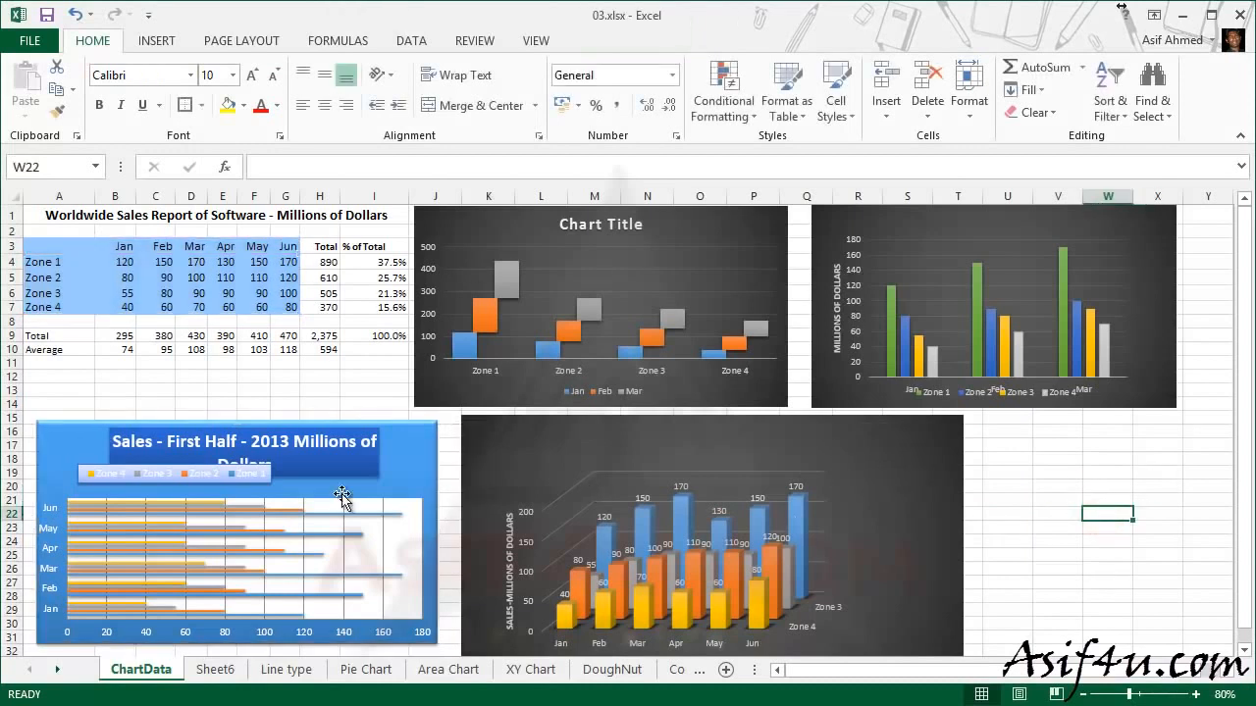
pyautogui.hotkey('ctrl', 'p')
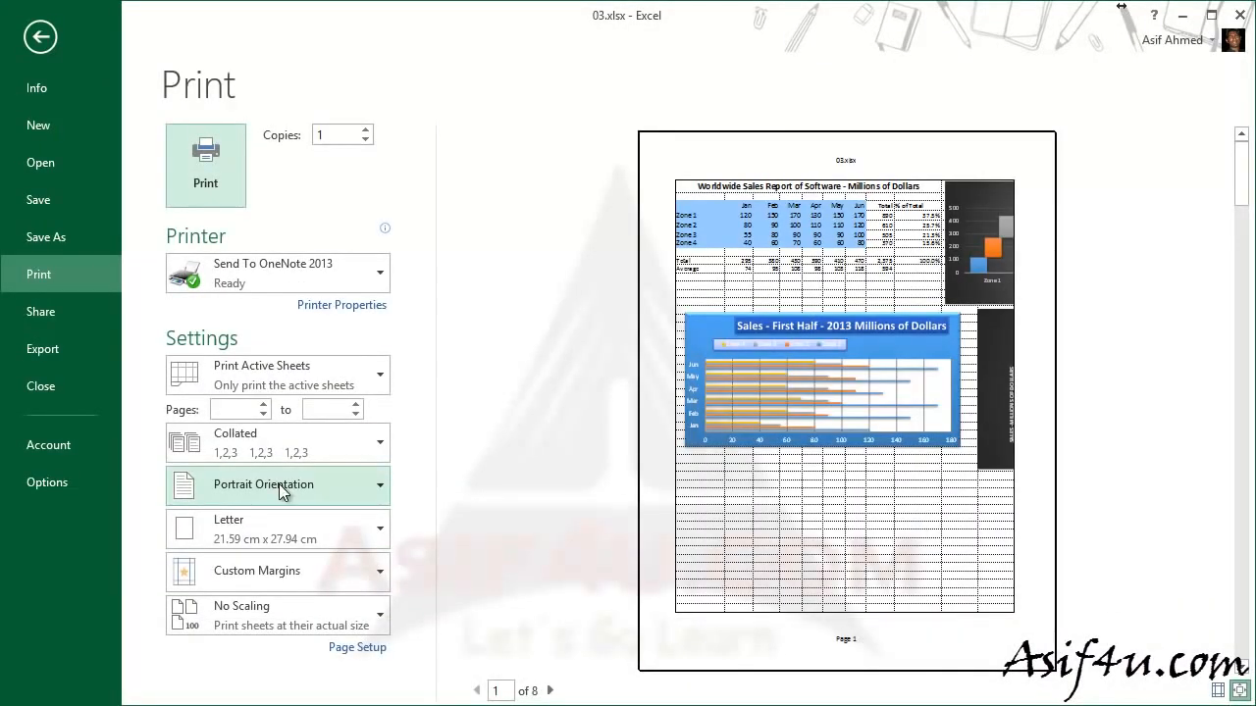
pyautogui.click(47, 36)
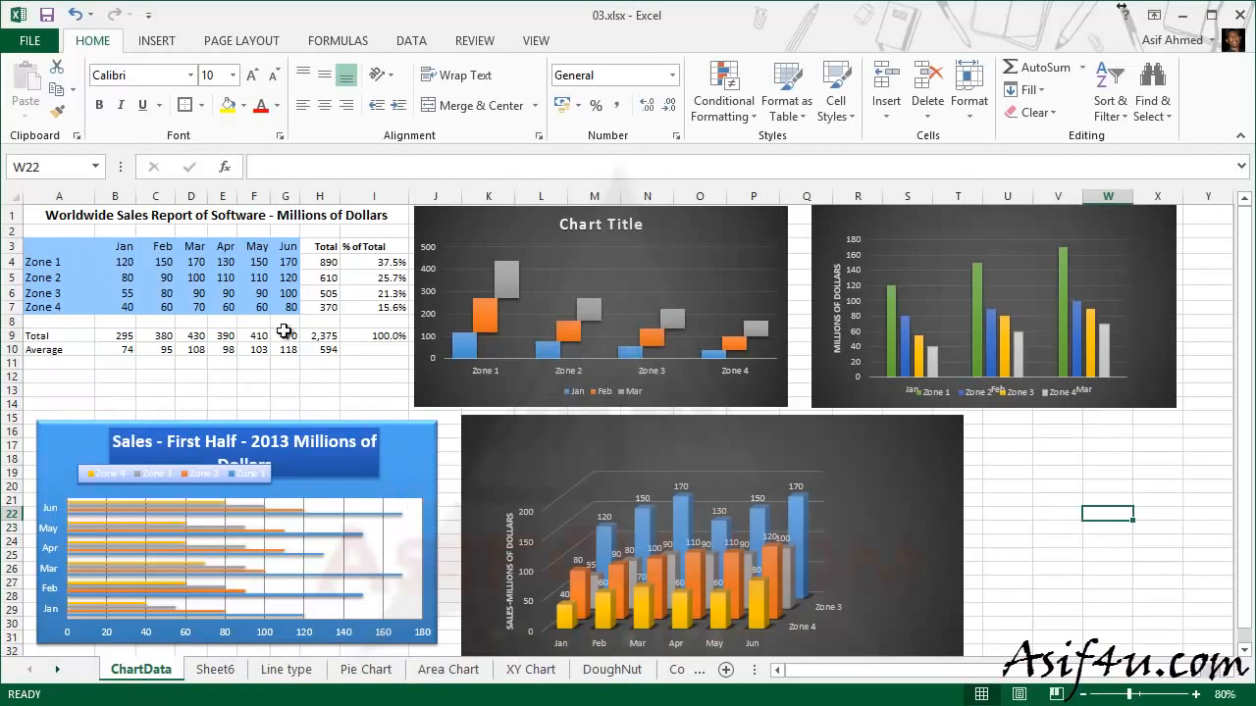
pyautogui.hotkey('ctrl', 'p')
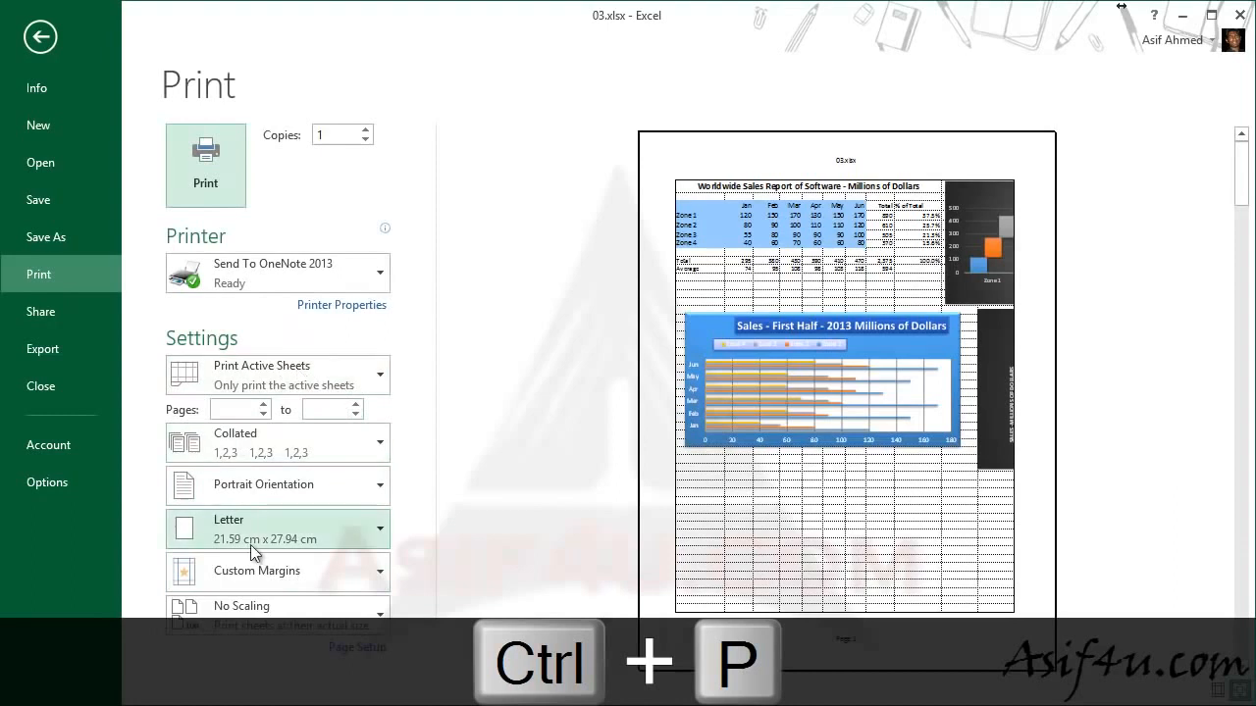
pyautogui.click(41, 49)
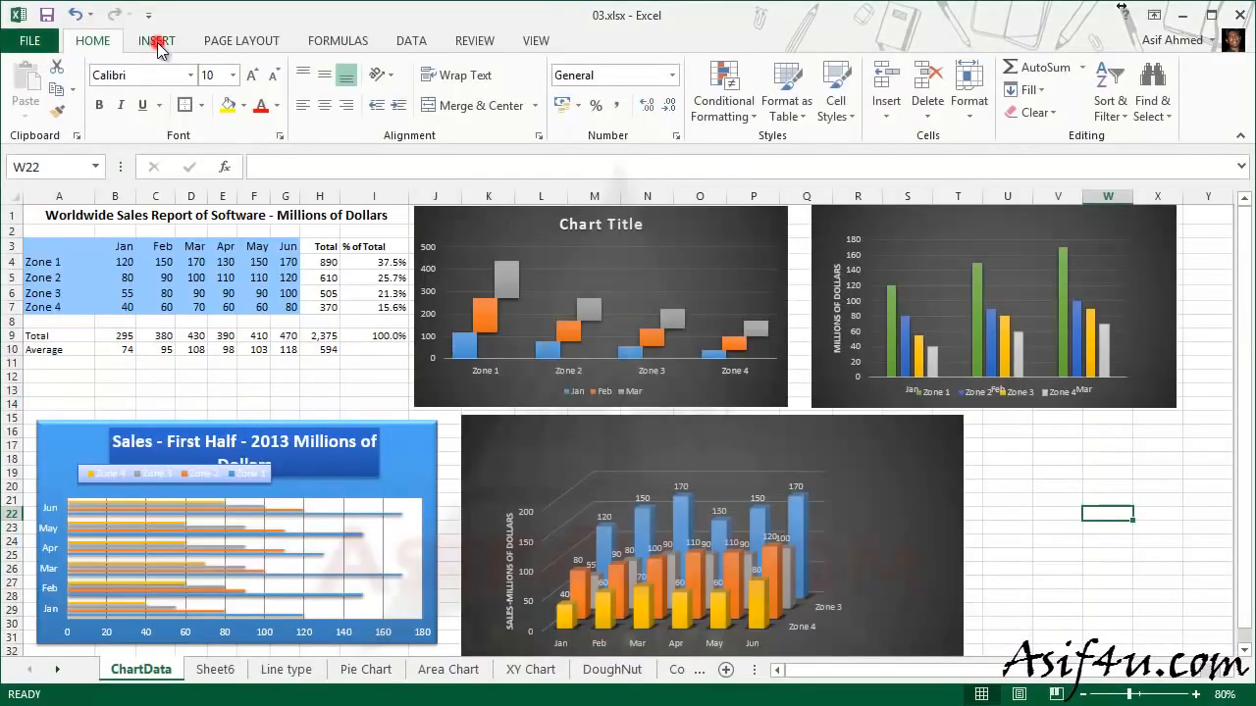
# Set the sheet's page layout to landscape orientation, Normal margins and A4 paper size.
pyautogui.click(157, 43)
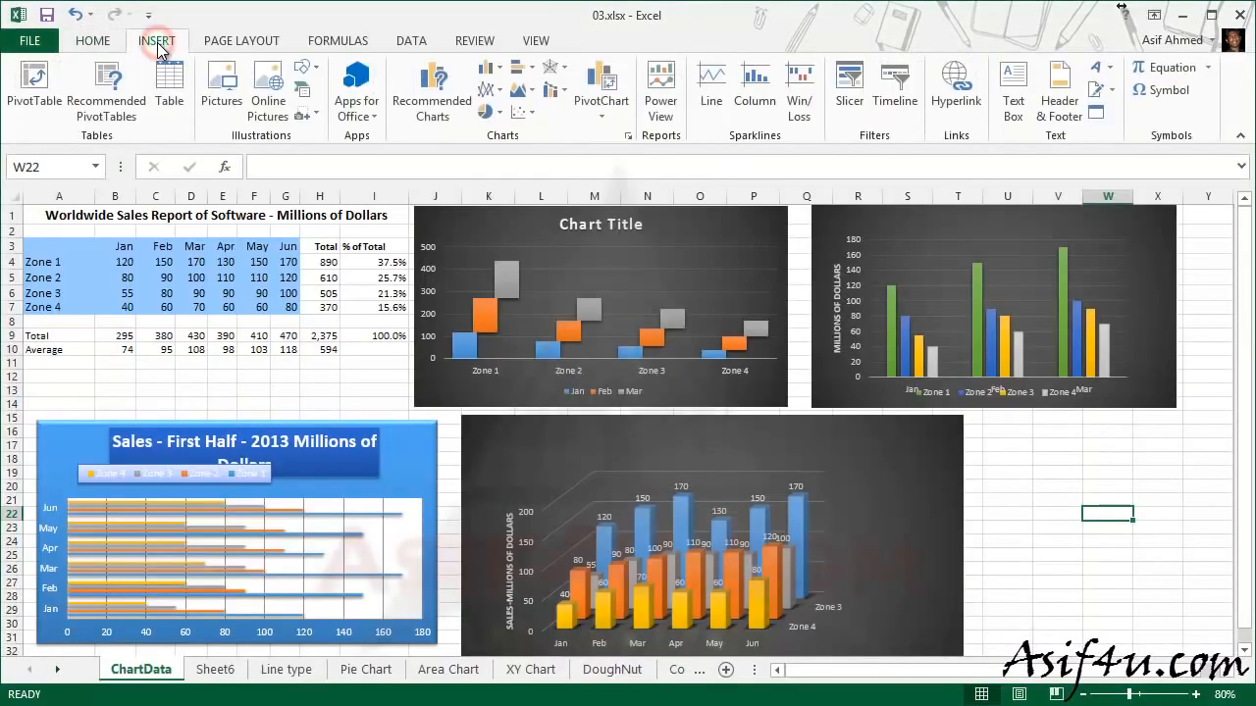
pyautogui.click(257, 41)
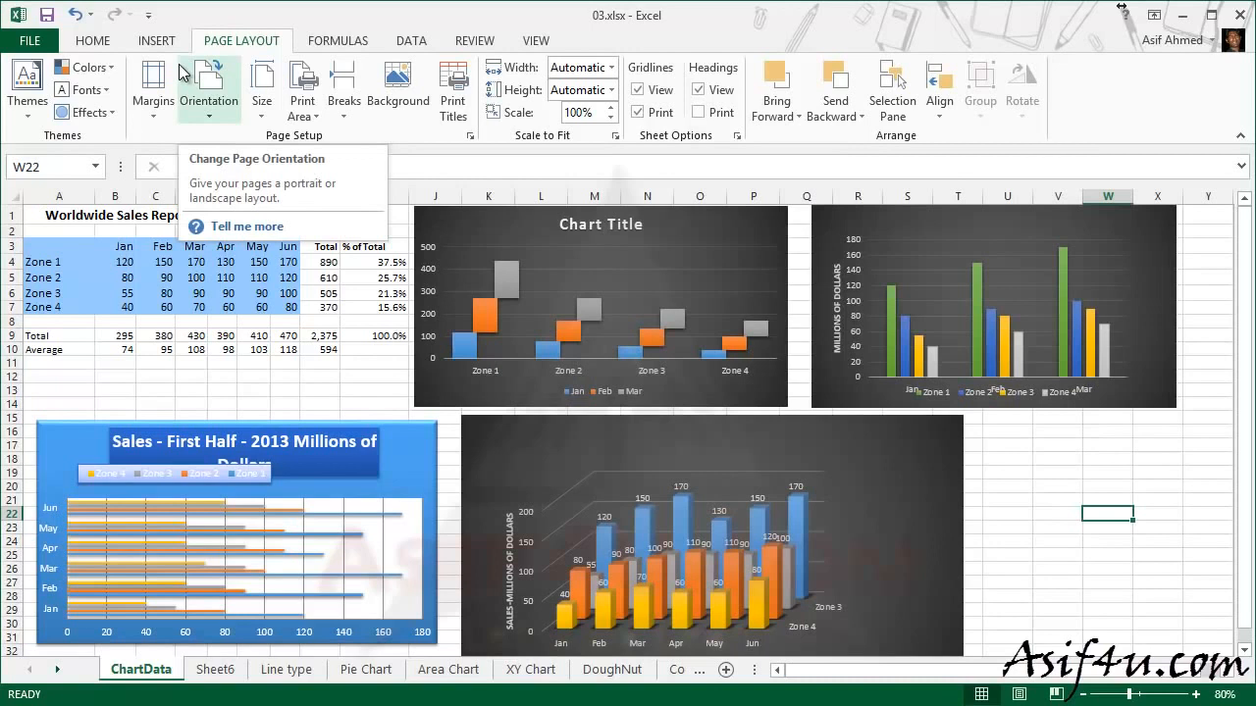
pyautogui.click(211, 116)
pyautogui.click(244, 191)
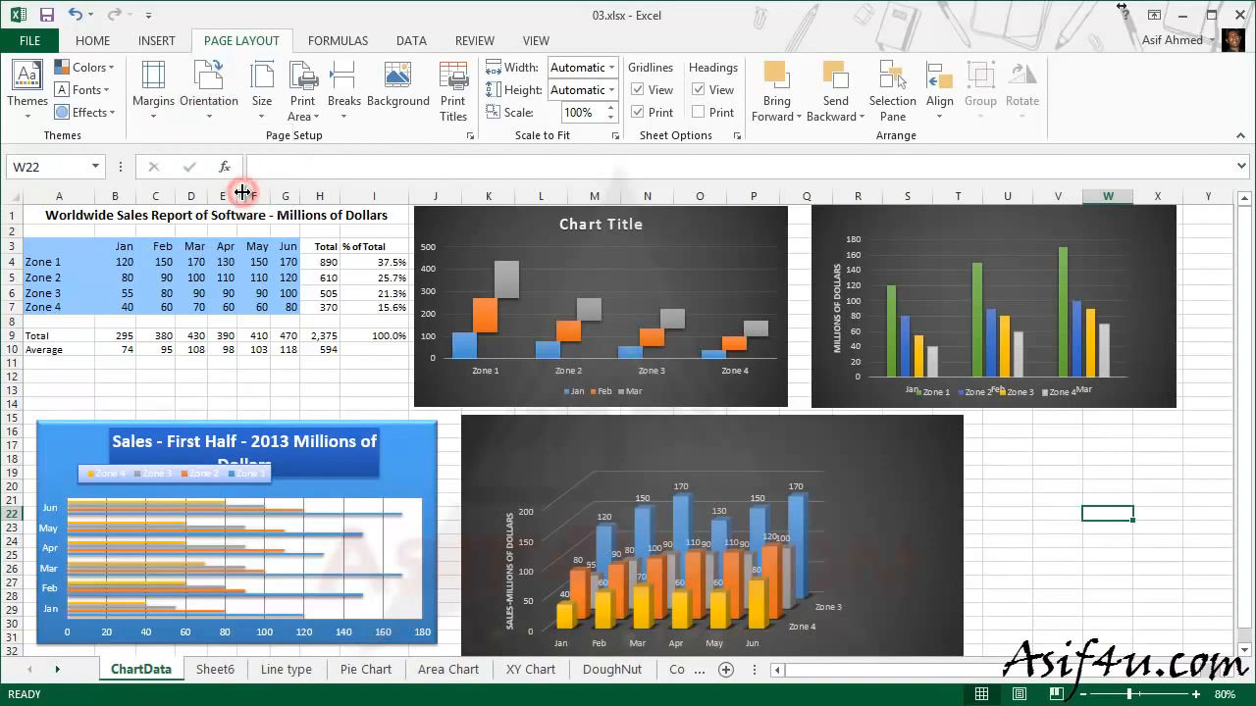
pyautogui.click(147, 115)
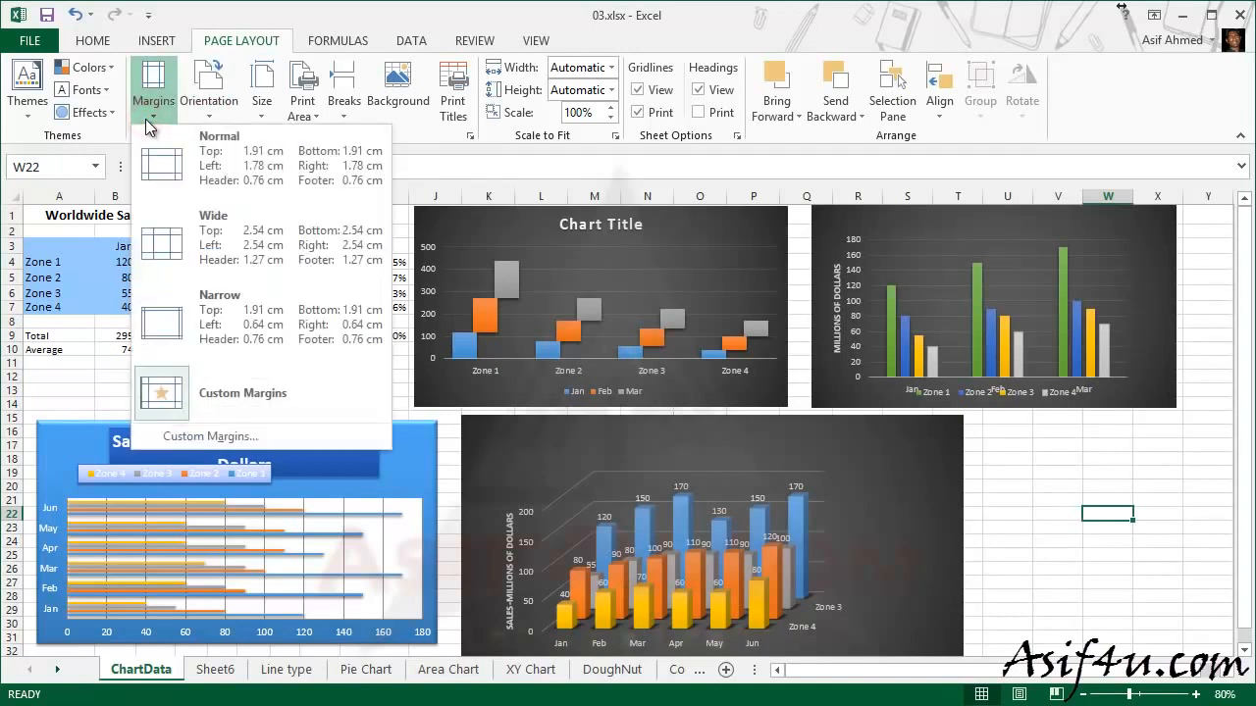
pyautogui.click(219, 272)
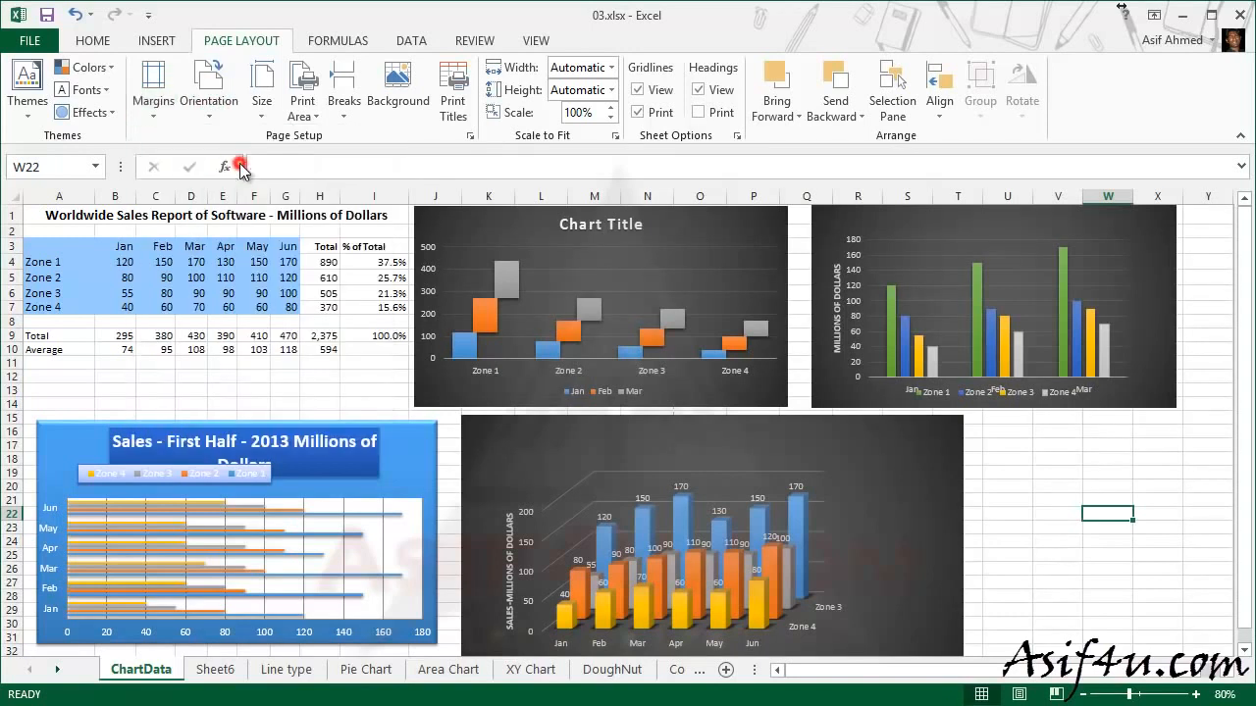
pyautogui.click(265, 116)
pyautogui.click(312, 361)
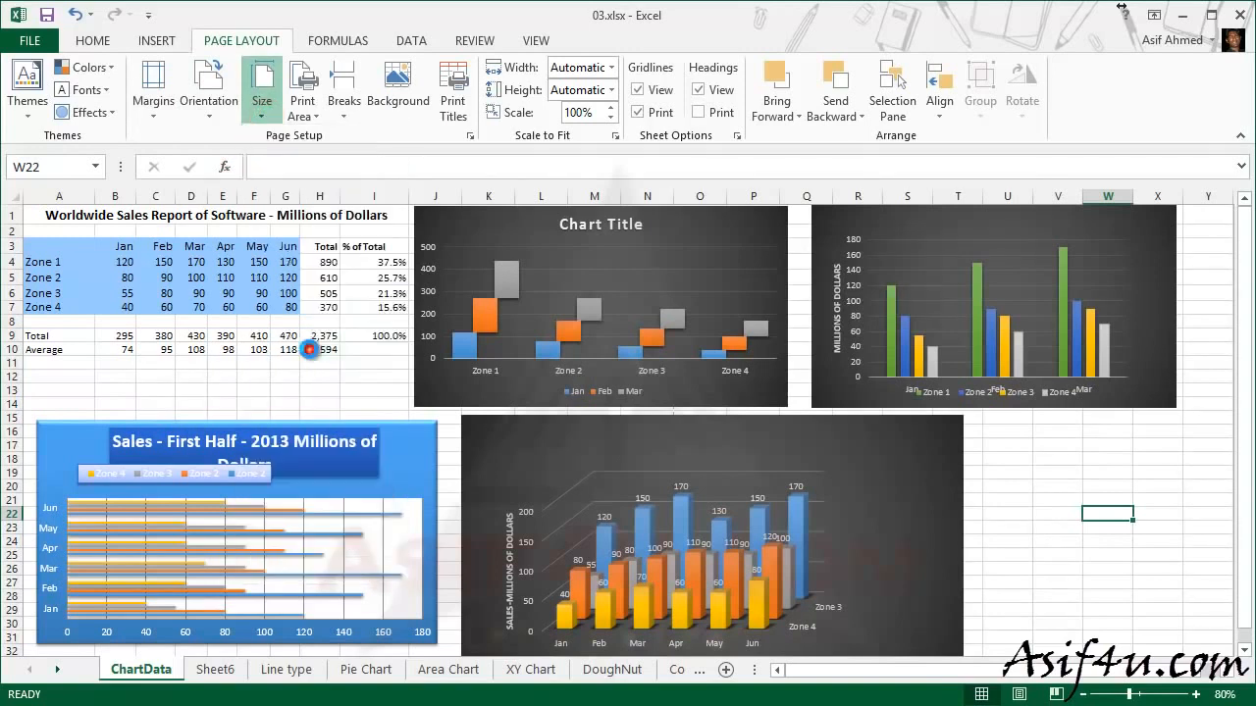
# Preview how the sheet prints with the new page layout, and return to the sheet.
pyautogui.click(102, 40)
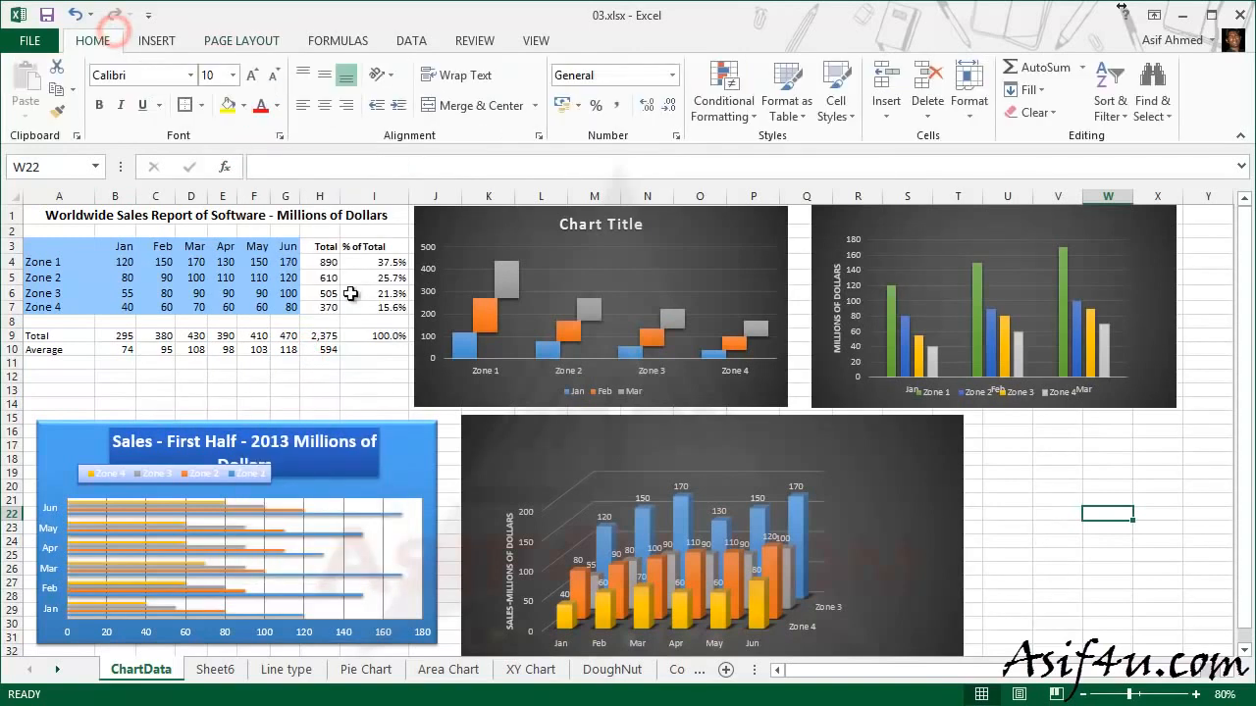
pyautogui.hotkey('ctrl', 'p')
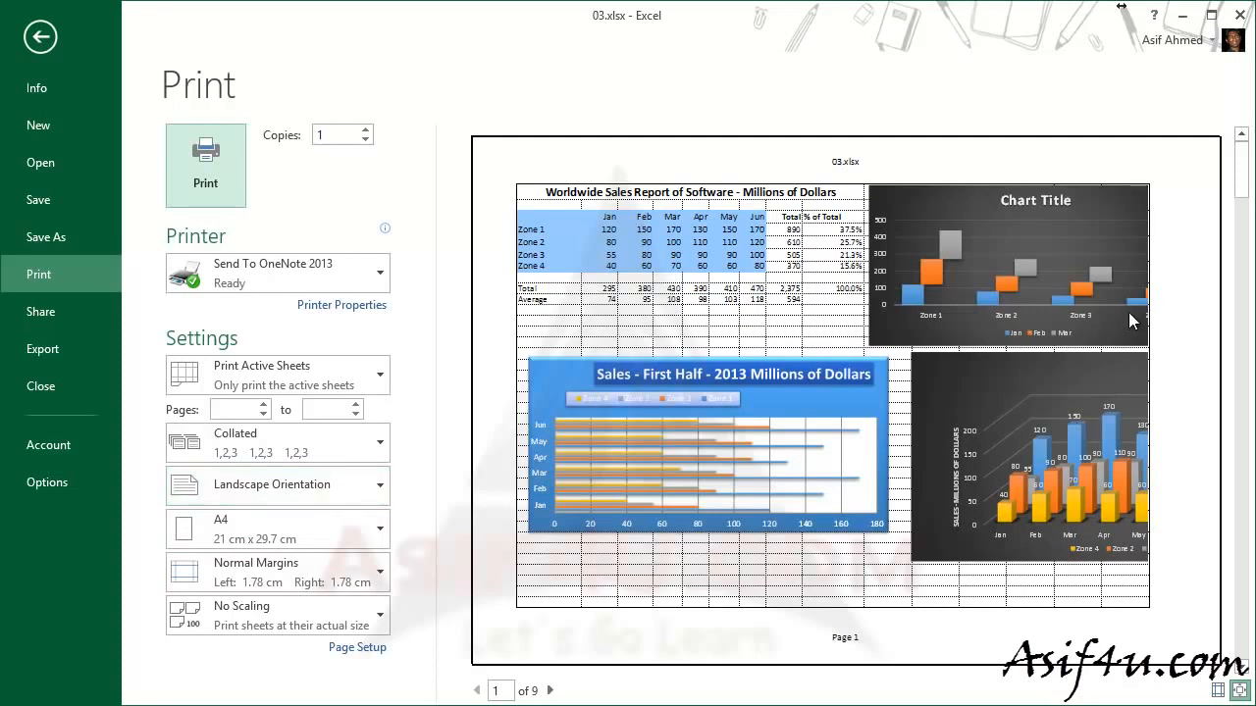
pyautogui.click(41, 39)
# Move the green-series column chart over to column T, and fit the blue bar chart across columns A to I directly below the sales table.
pyautogui.moveTo(957, 235); pyautogui.dragTo(1087, 235)
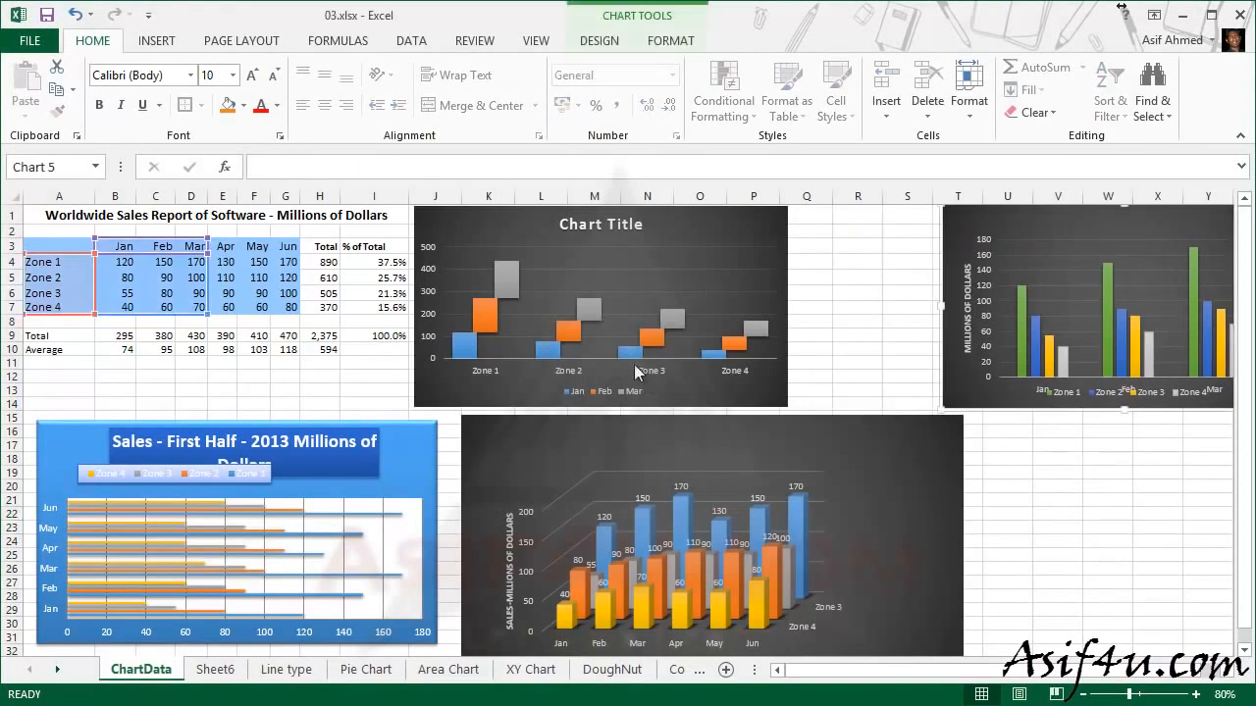
pyautogui.moveTo(410, 449); pyautogui.dragTo(420, 412)
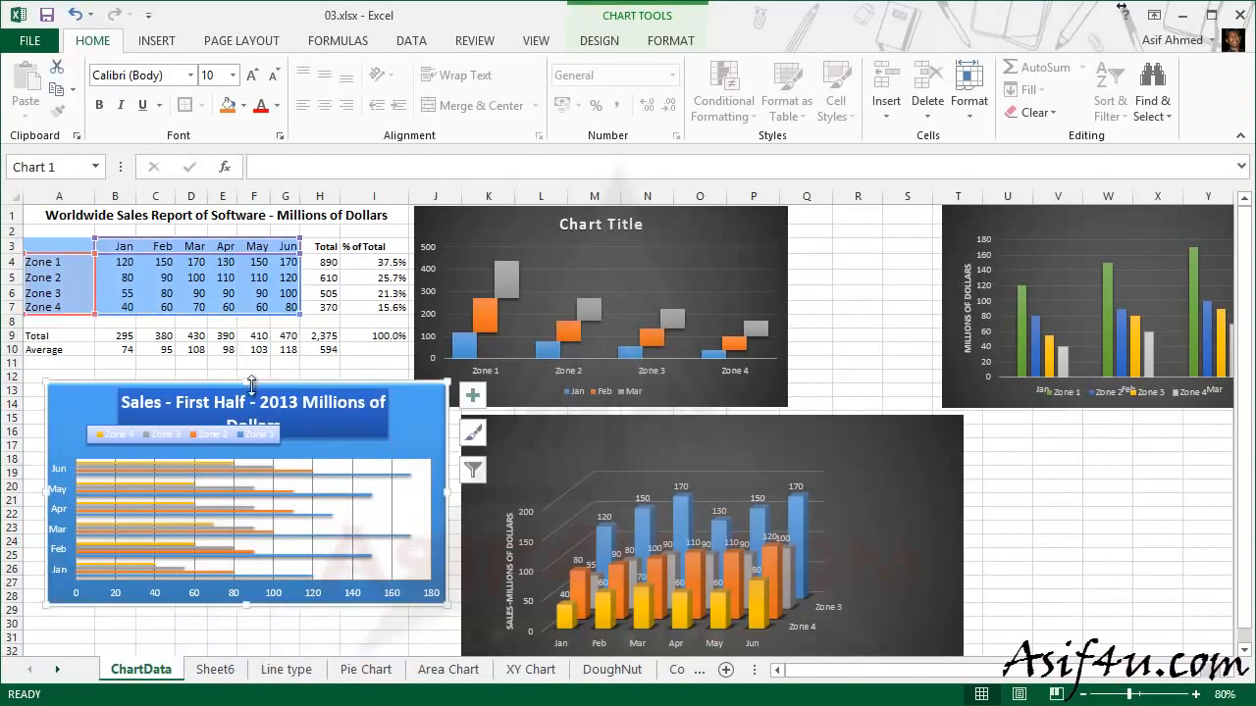
pyautogui.moveTo(246, 375); pyautogui.dragTo(246, 358)
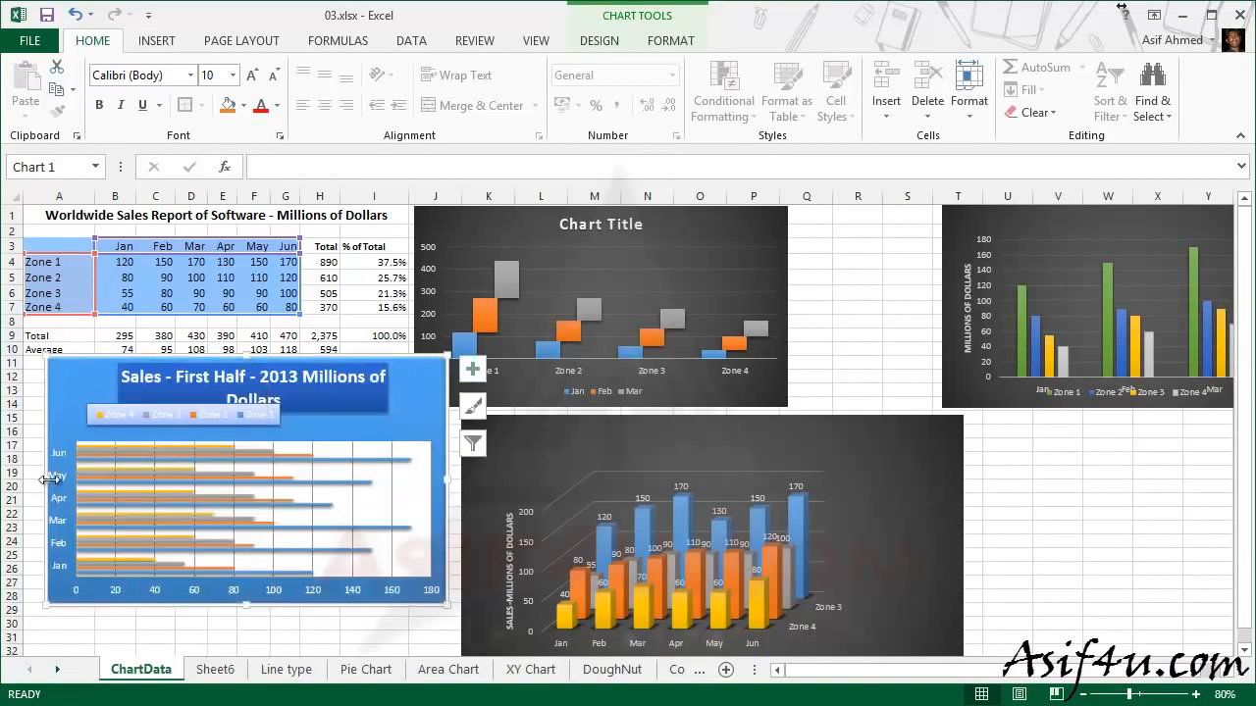
pyautogui.moveTo(49, 480); pyautogui.dragTo(34, 484)
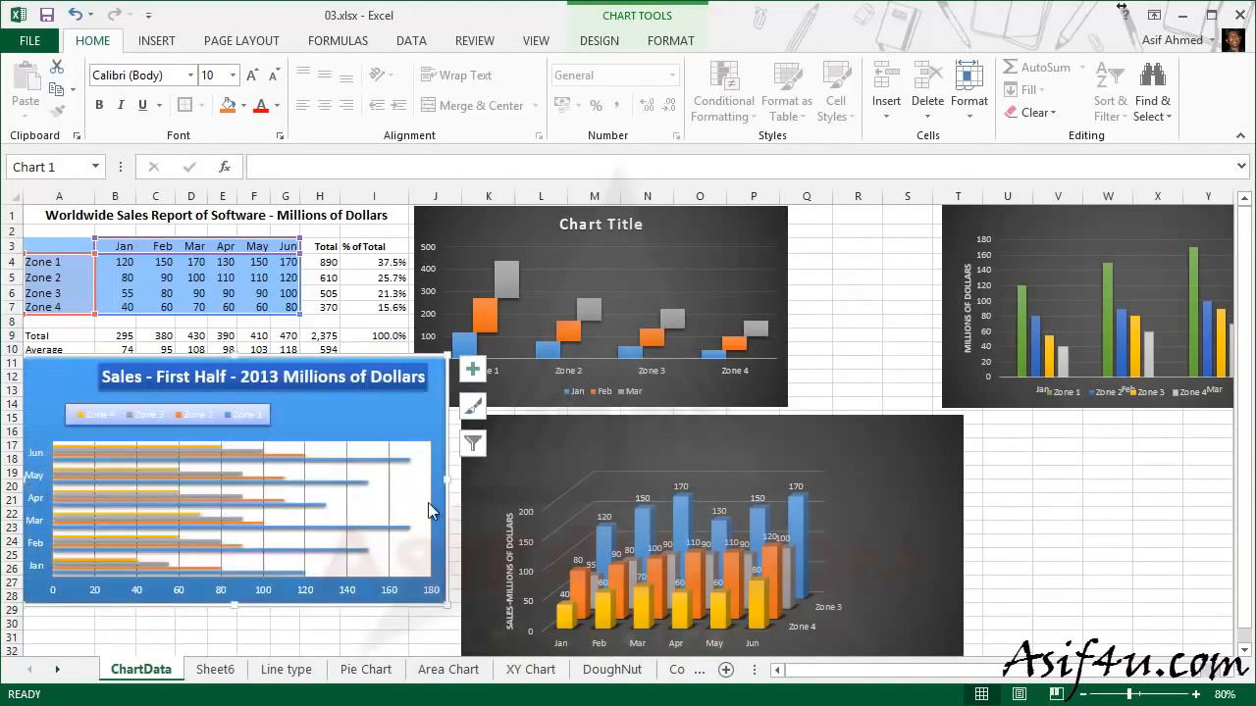
pyautogui.moveTo(448, 478); pyautogui.dragTo(407, 480)
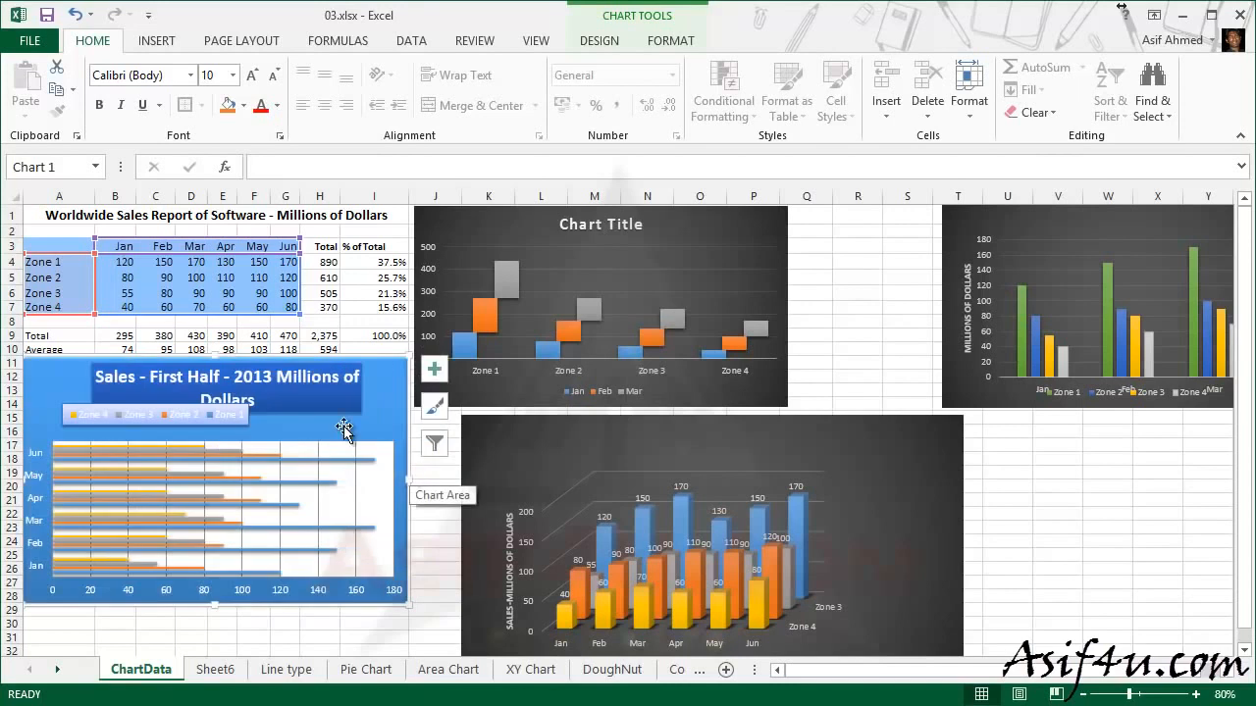
pyautogui.click(457, 518)
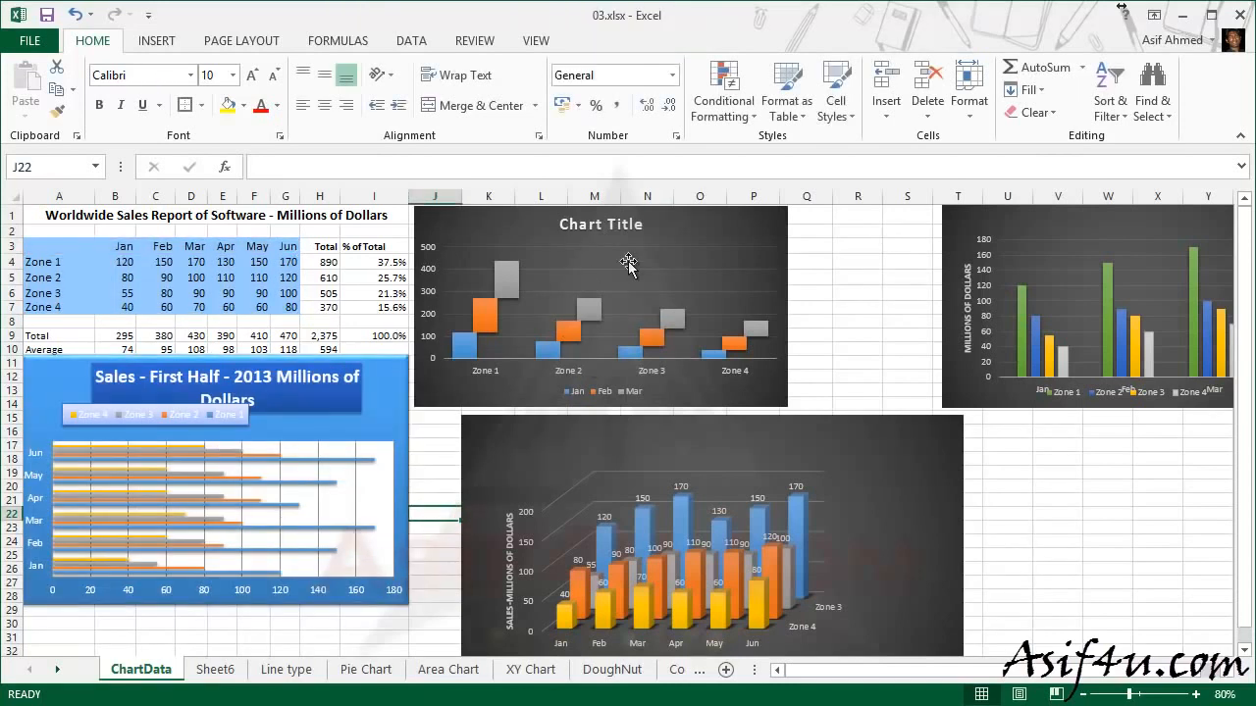
# Extend the "Chart Title" chart to the start of column J and shorten it to end at row 10.
pyautogui.click(483, 233)
pyautogui.moveTo(417, 308); pyautogui.dragTo(408, 308)
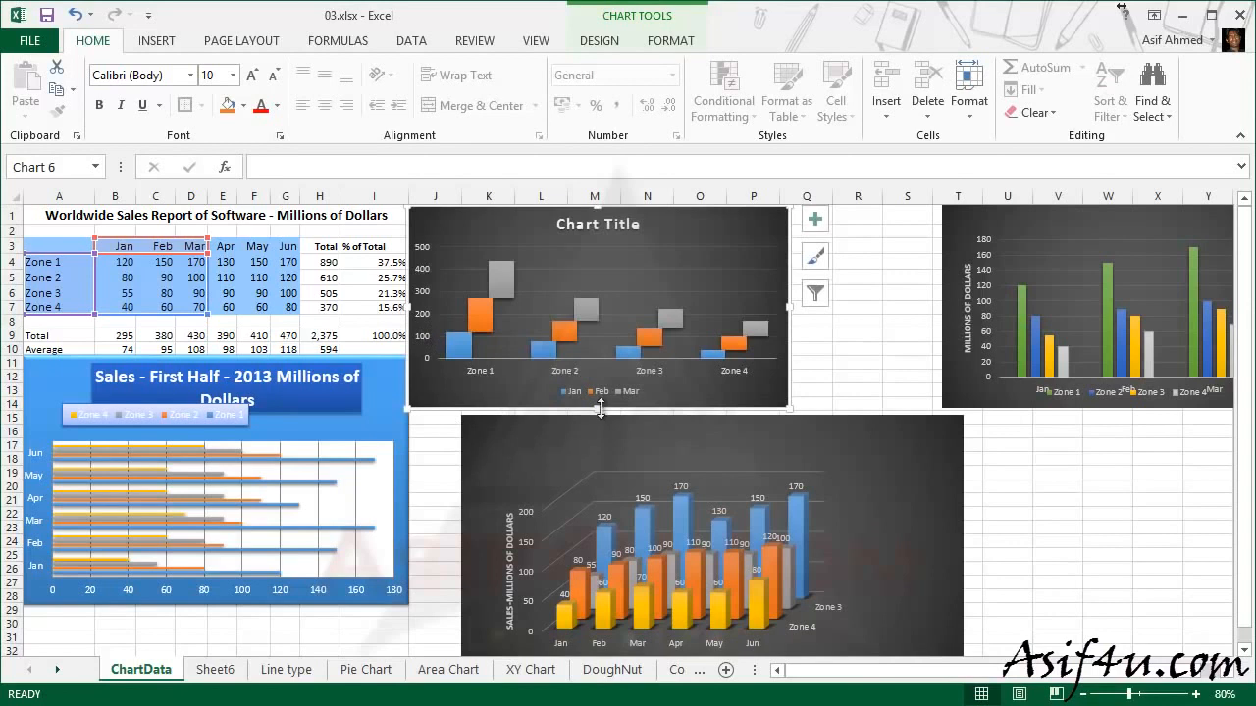
pyautogui.moveTo(598, 408); pyautogui.dragTo(594, 355)
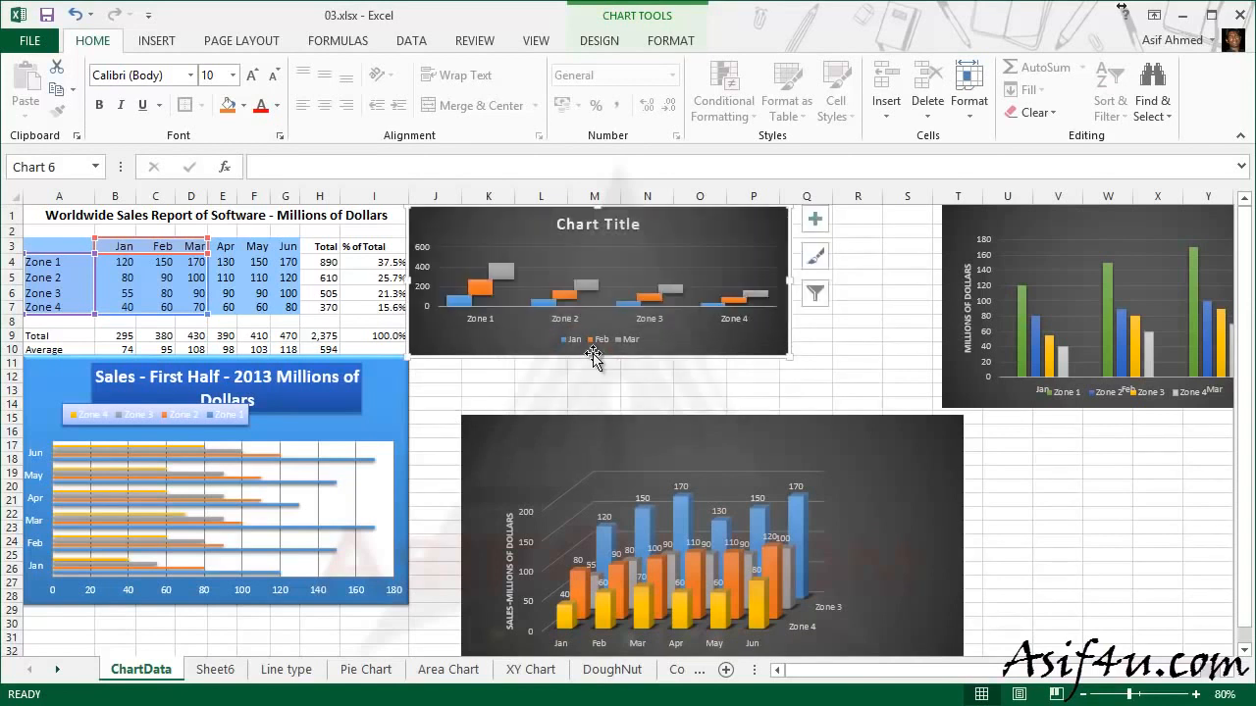
# Place the 3-D column chart directly under the "Chart Title" chart from column J, row 11, and shrink it to end at column P, row 26.
pyautogui.moveTo(705, 446); pyautogui.dragTo(677, 356)
pyautogui.press('alt')
pyautogui.moveTo(427, 495); pyautogui.dragTo(408, 495)
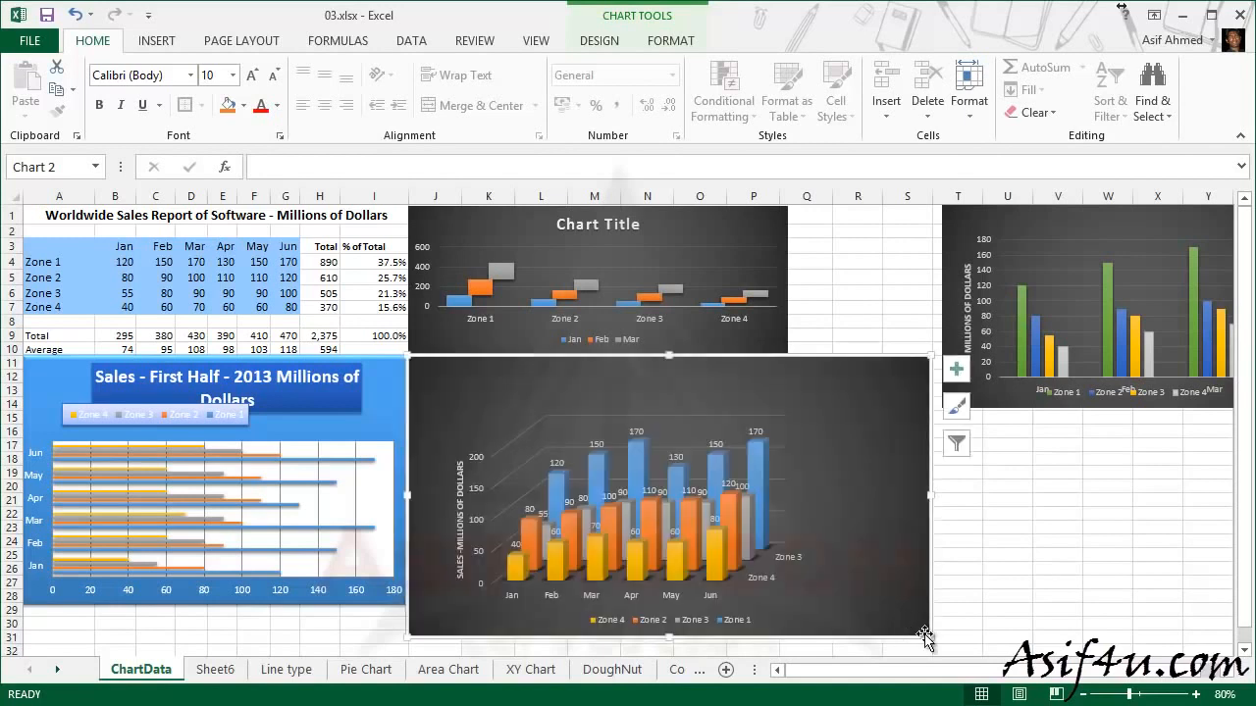
pyautogui.moveTo(929, 639); pyautogui.dragTo(781, 577)
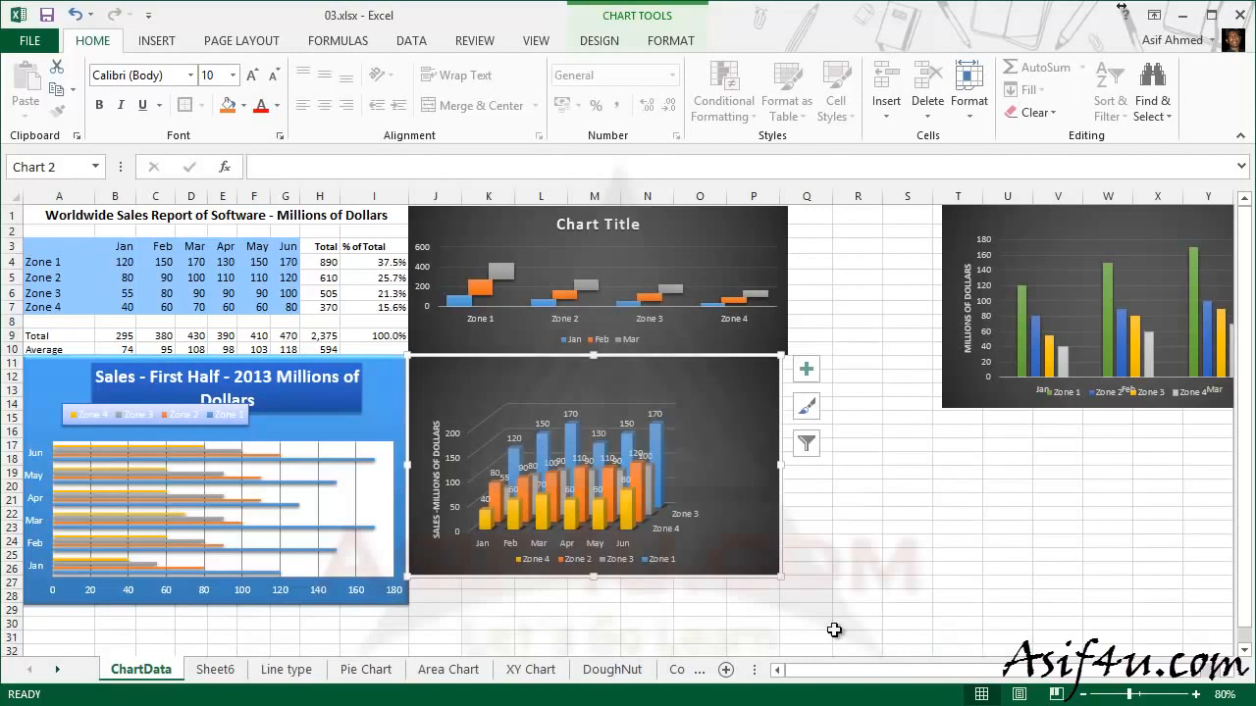
# Narrow the "Chart Title" chart so its right edge lines up with the 3-D chart below it.
pyautogui.click(762, 253)
pyautogui.press('alt')
pyautogui.moveTo(790, 280); pyautogui.dragTo(780, 279)
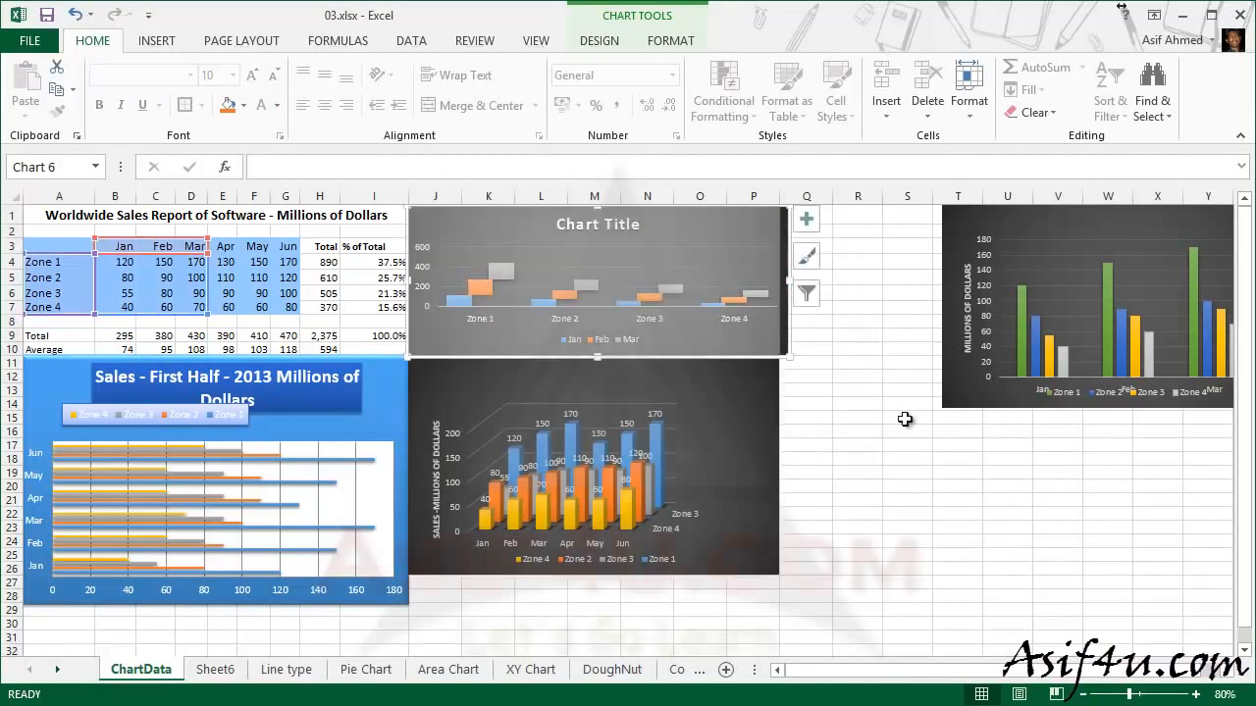
pyautogui.click(850, 447)
# Shorten the blue bar chart to end at row 26, level with the bottom of the 3-D chart.
pyautogui.click(381, 413)
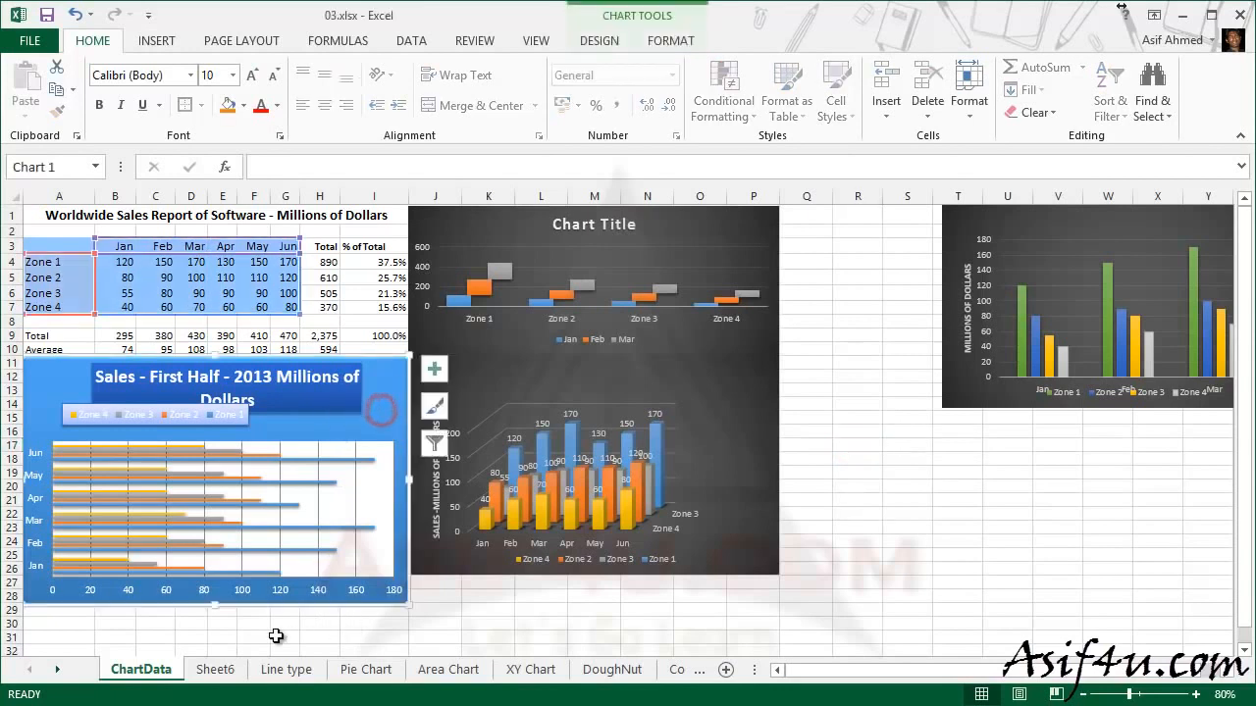
pyautogui.moveTo(216, 607); pyautogui.dragTo(216, 569)
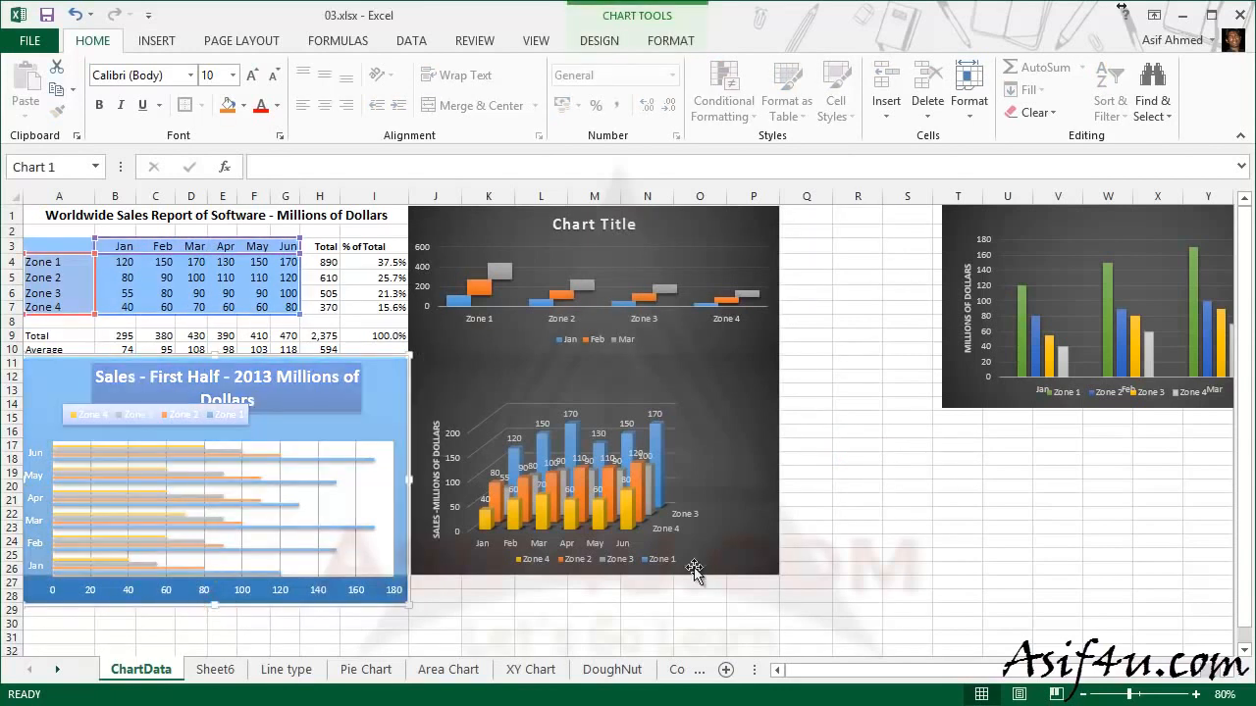
pyautogui.moveTo(370, 561); pyautogui.dragTo(370, 576)
pyautogui.click(868, 447)
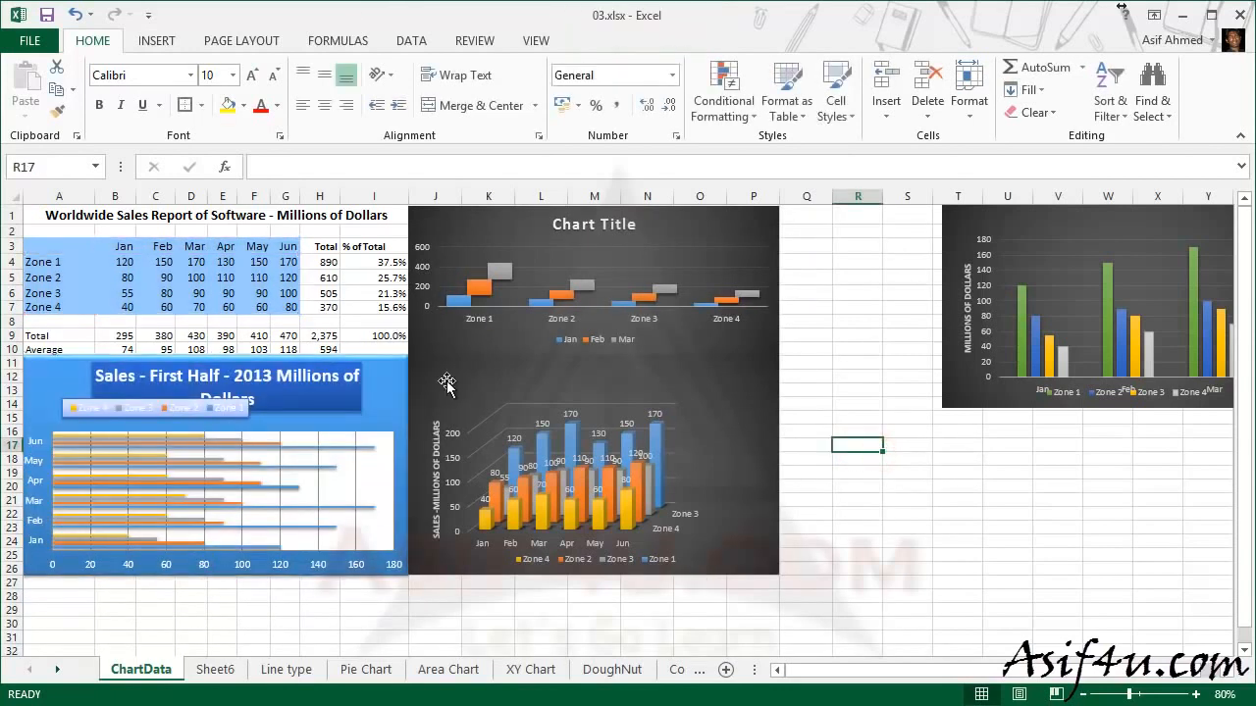
# Preview how the rearranged table and charts print, and return to the sheet.
pyautogui.click(663, 343)
pyautogui.click(857, 390)
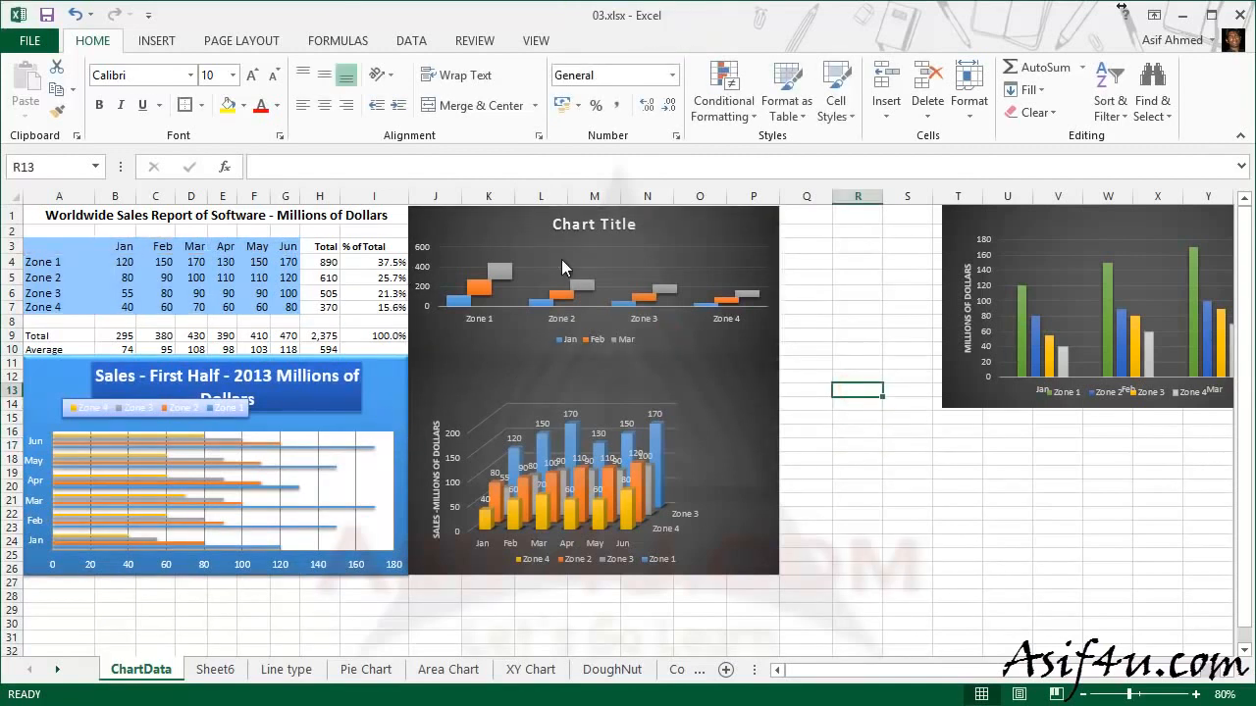
pyautogui.hotkey('ctrl', 'p')
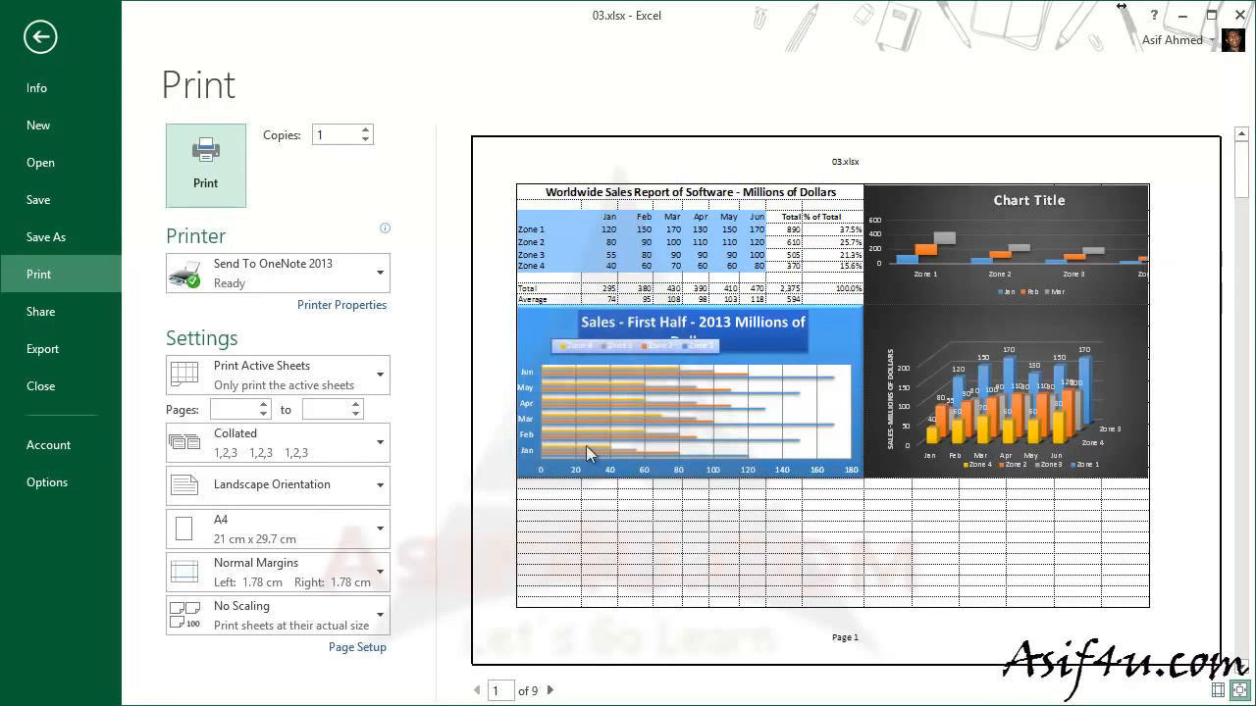
pyautogui.click(41, 37)
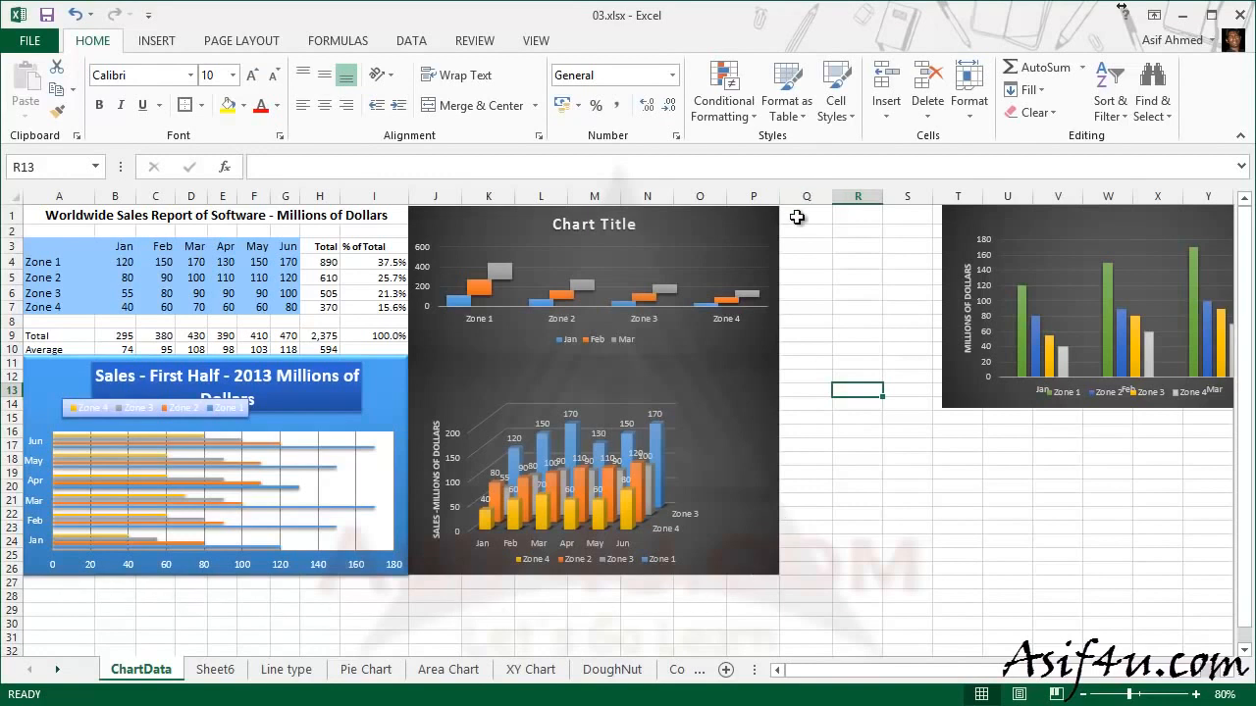
# In Page Break Preview, move the vertical page break to the right edge of column P, beyond the two stacked dark charts.
pyautogui.click(1054, 694)
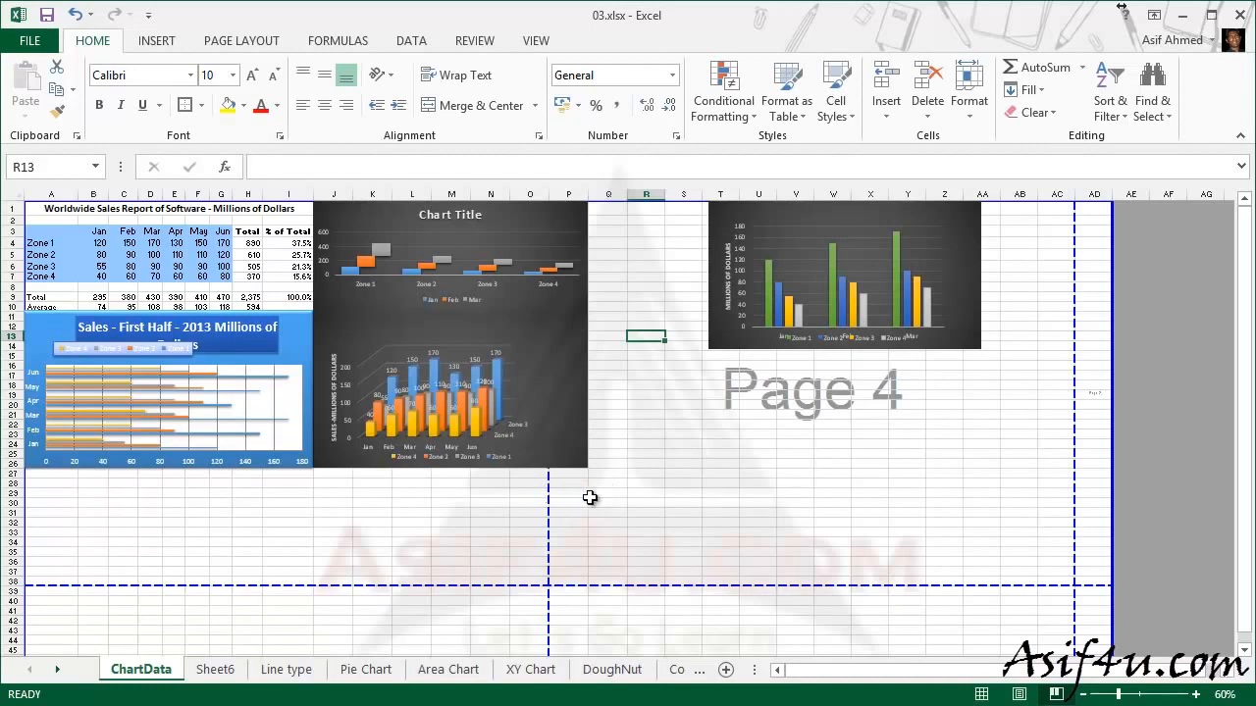
pyautogui.moveTo(549, 498); pyautogui.dragTo(589, 499)
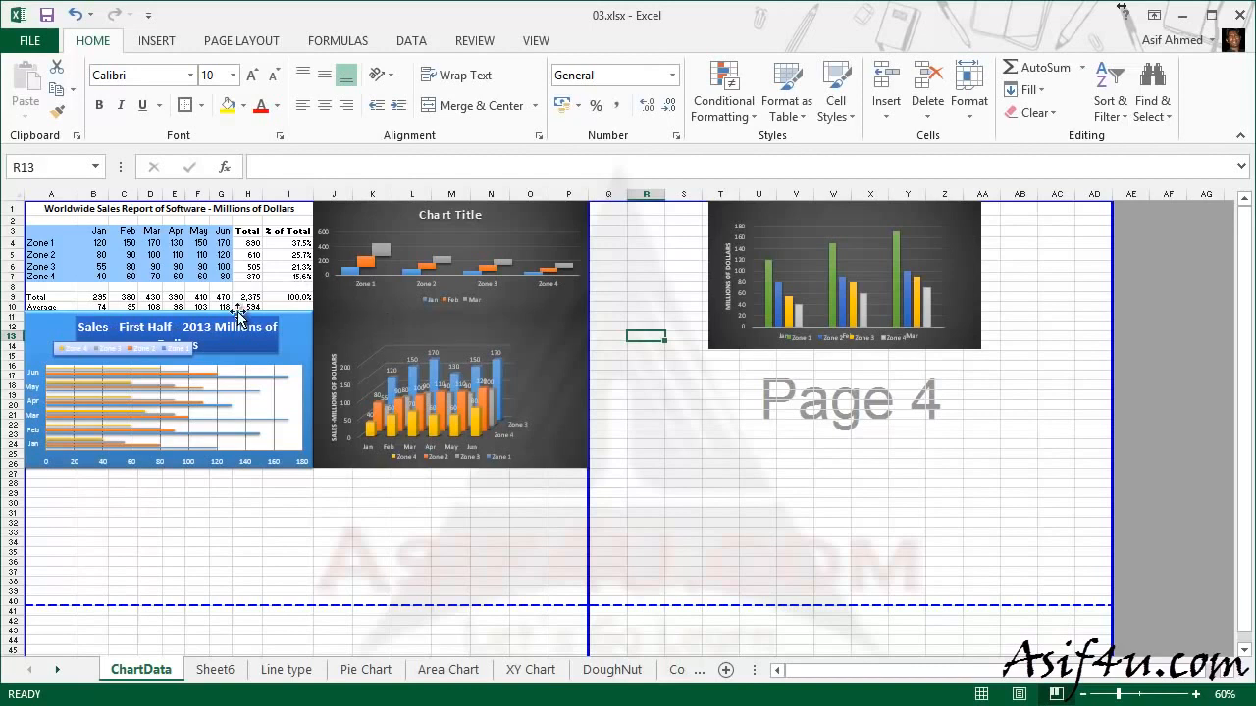
# Preview how the ChartData sheet prints with the moved vertical page break, and return to the sheet.
pyautogui.hotkey('ctrl', 'p')
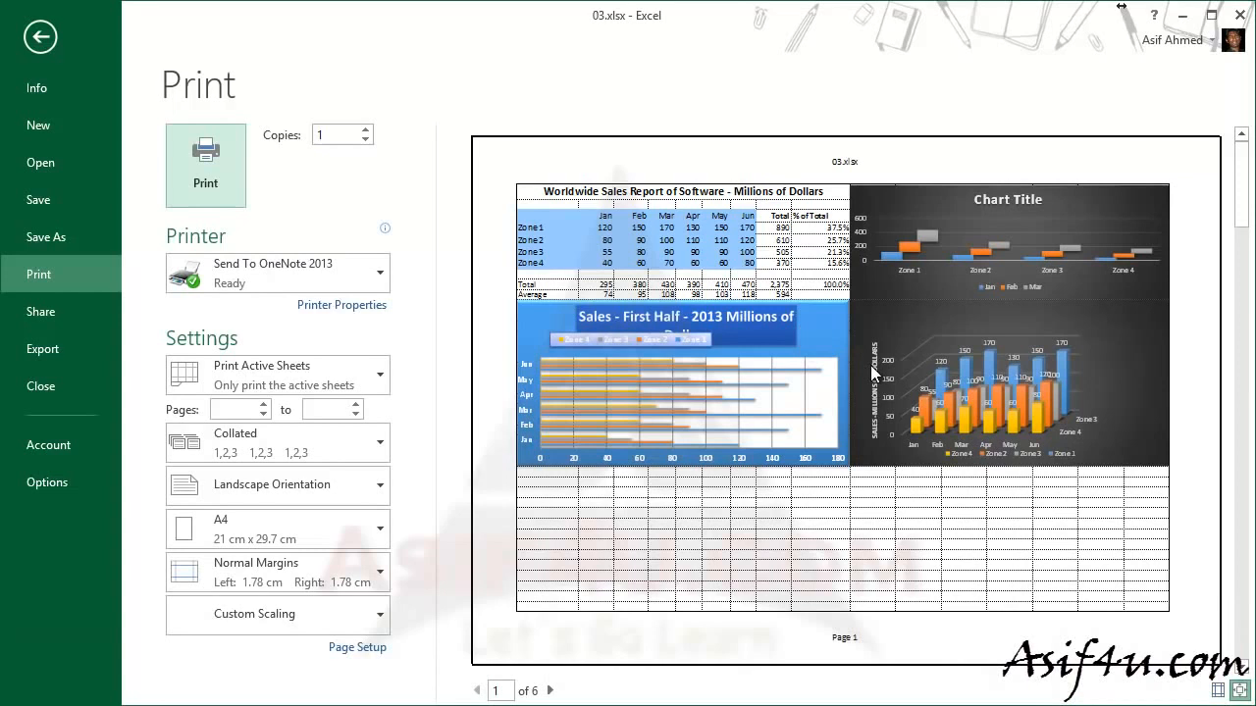
pyautogui.hotkey('ctrl', 'z')
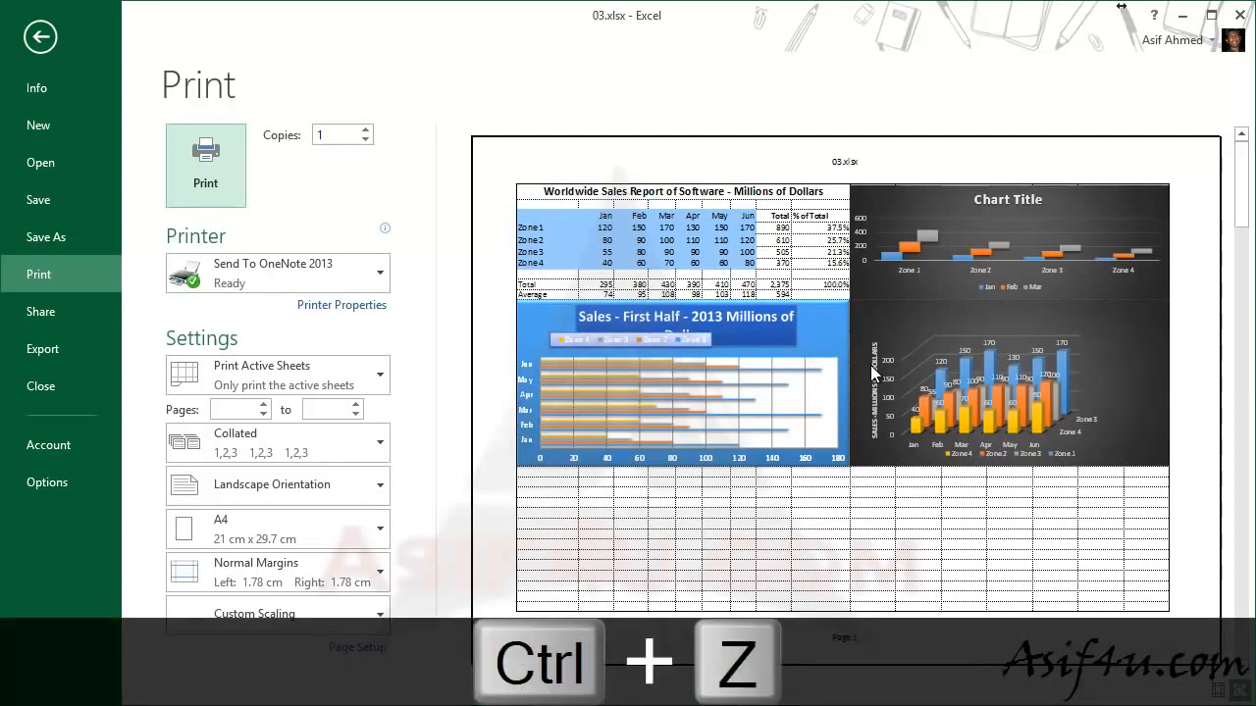
pyautogui.click(40, 37)
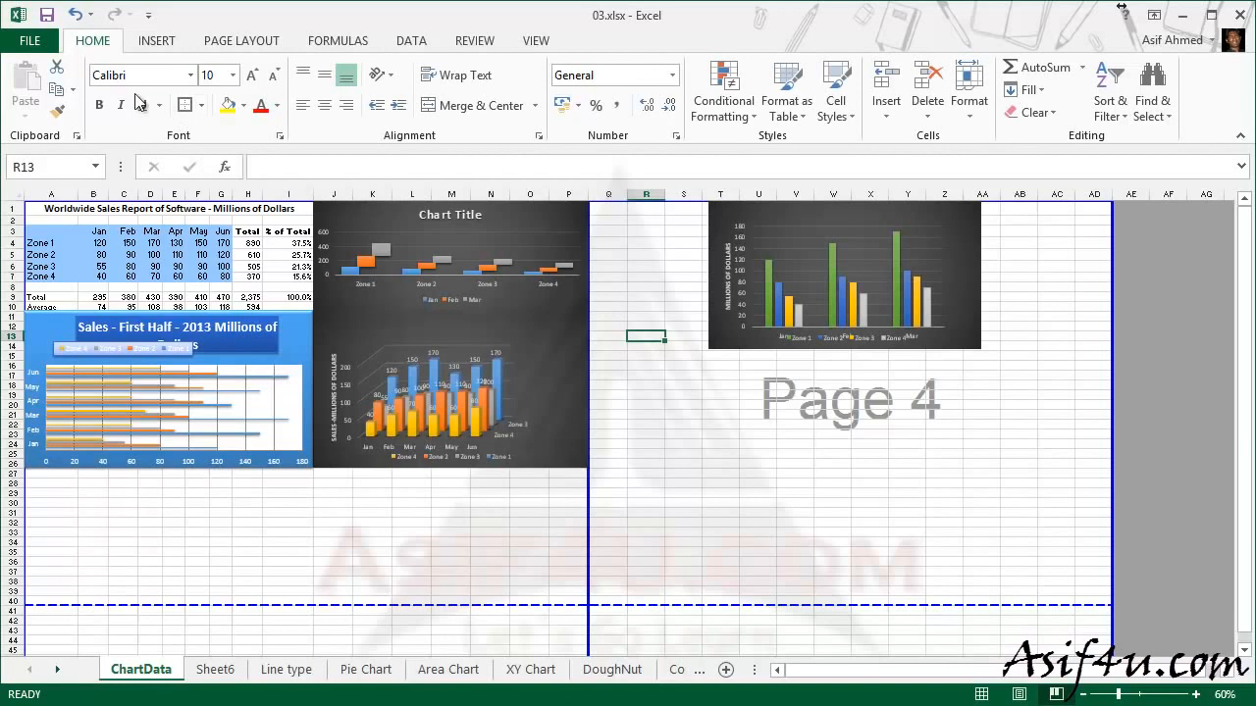
# Open the print preview again, look through the available printers without changing the selection, and return to the sheet.
pyautogui.hotkey('ctrl', 'p')
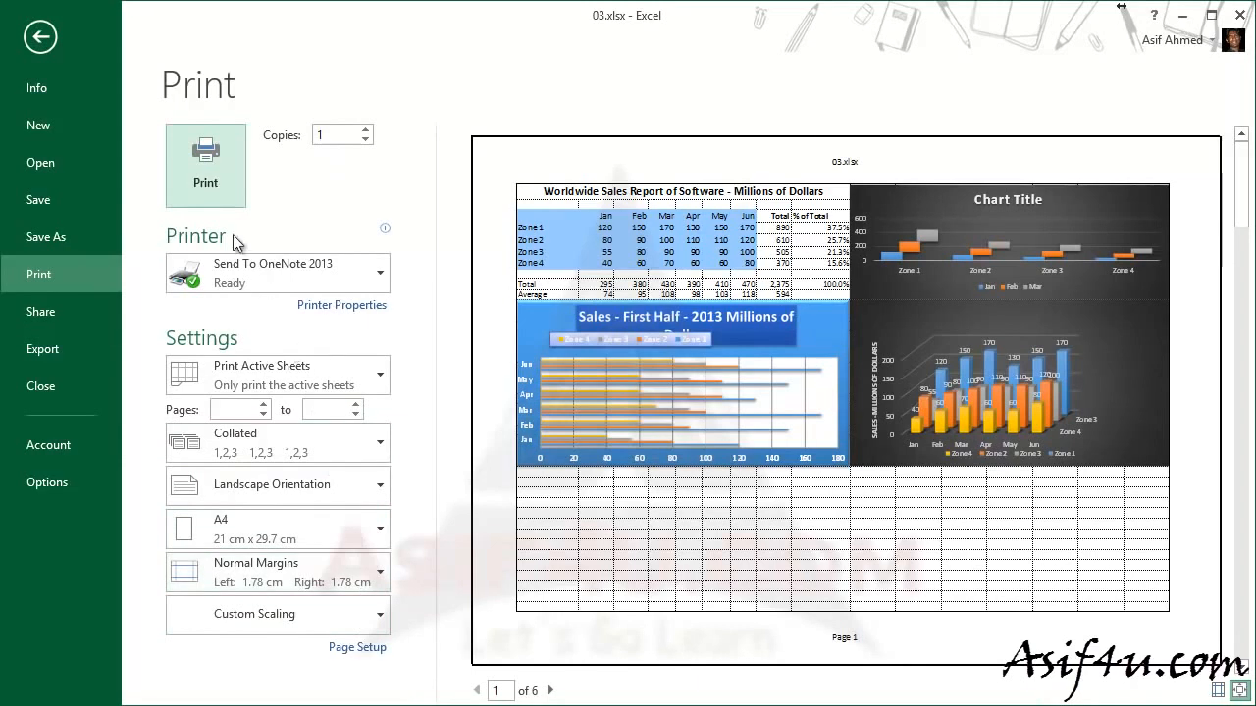
pyautogui.click(379, 274)
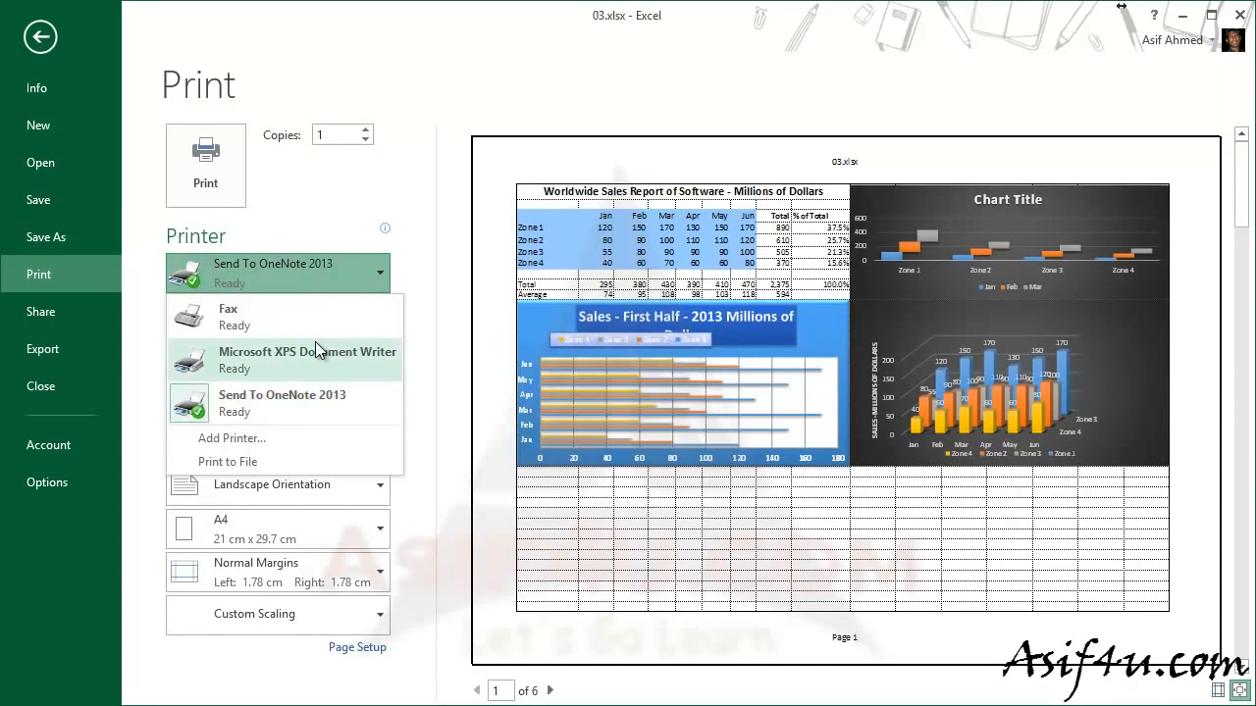
pyautogui.click(424, 257)
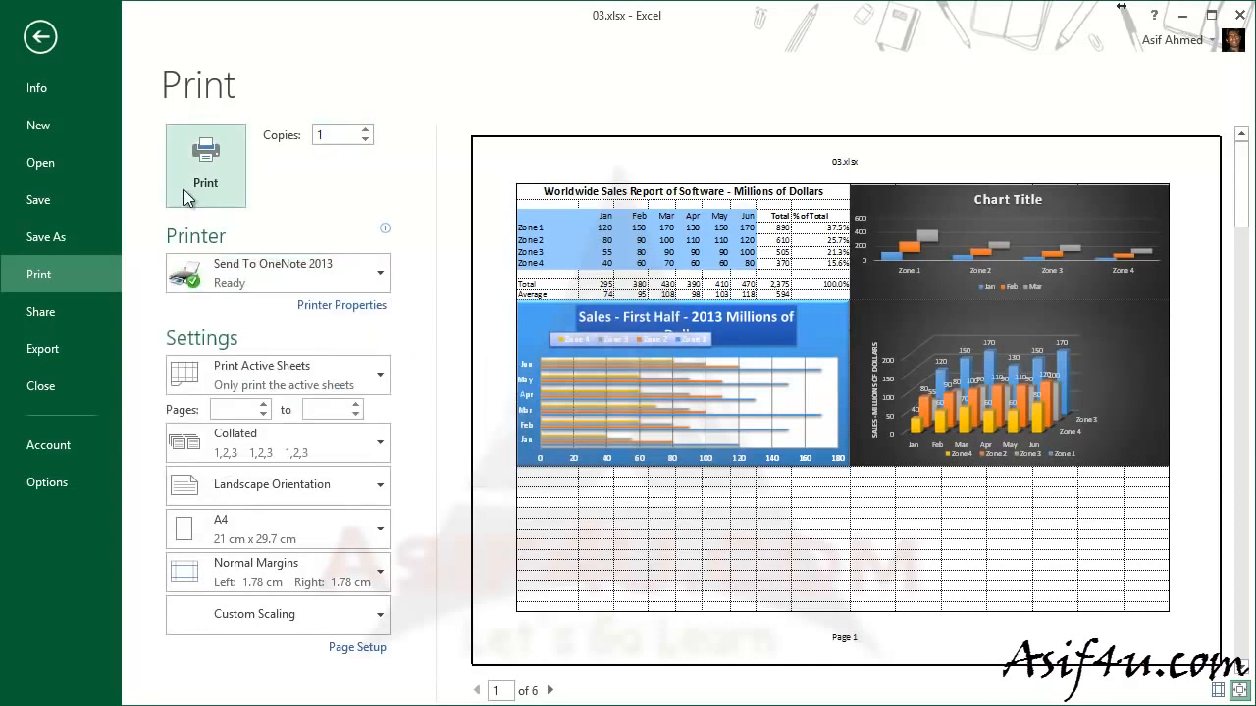
pyautogui.click(40, 37)
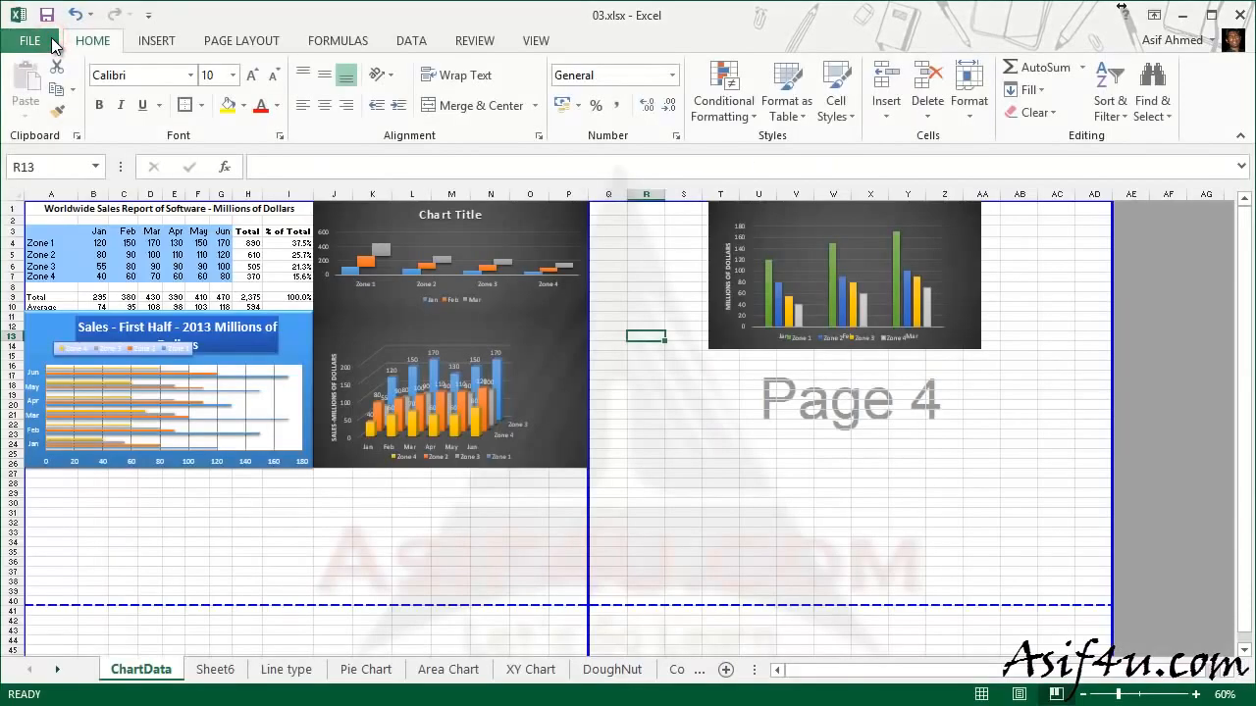
# Switch the worksheet to Normal view and check where the page-break lines fall around the table and charts.
pyautogui.click(981, 694)
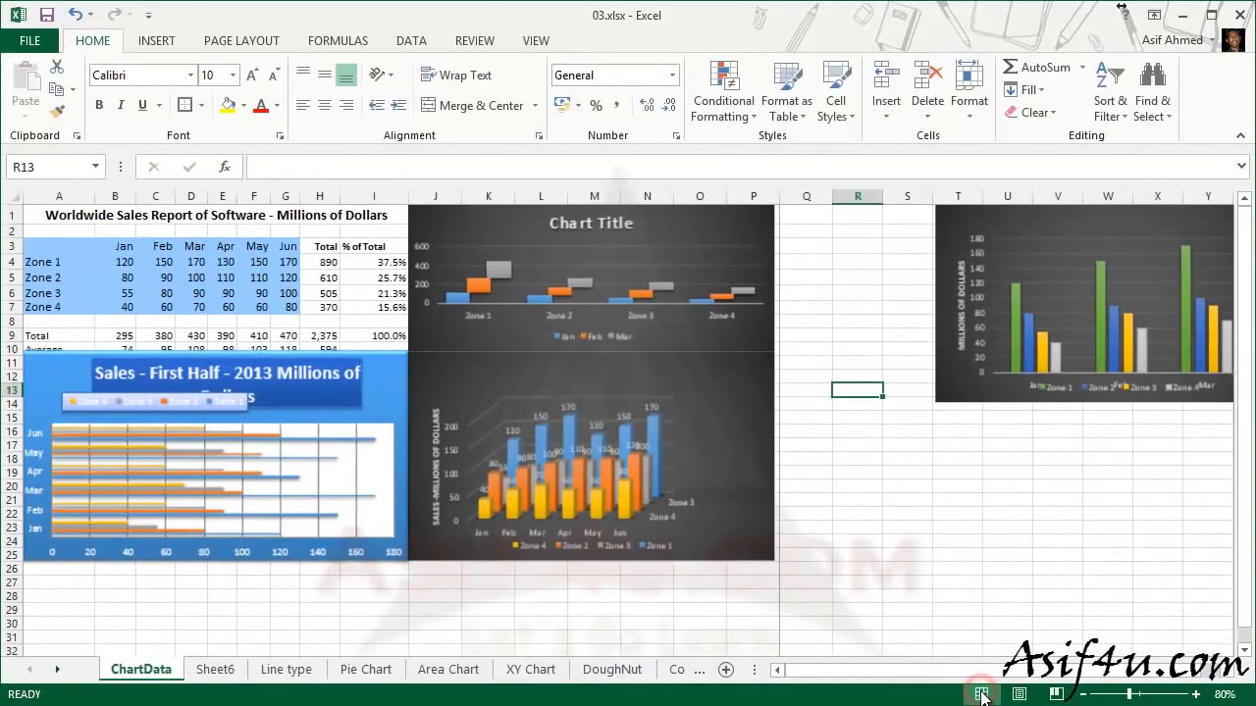
pyautogui.scroll(-2, 898, 557)
pyautogui.scroll(-6, 899, 557)
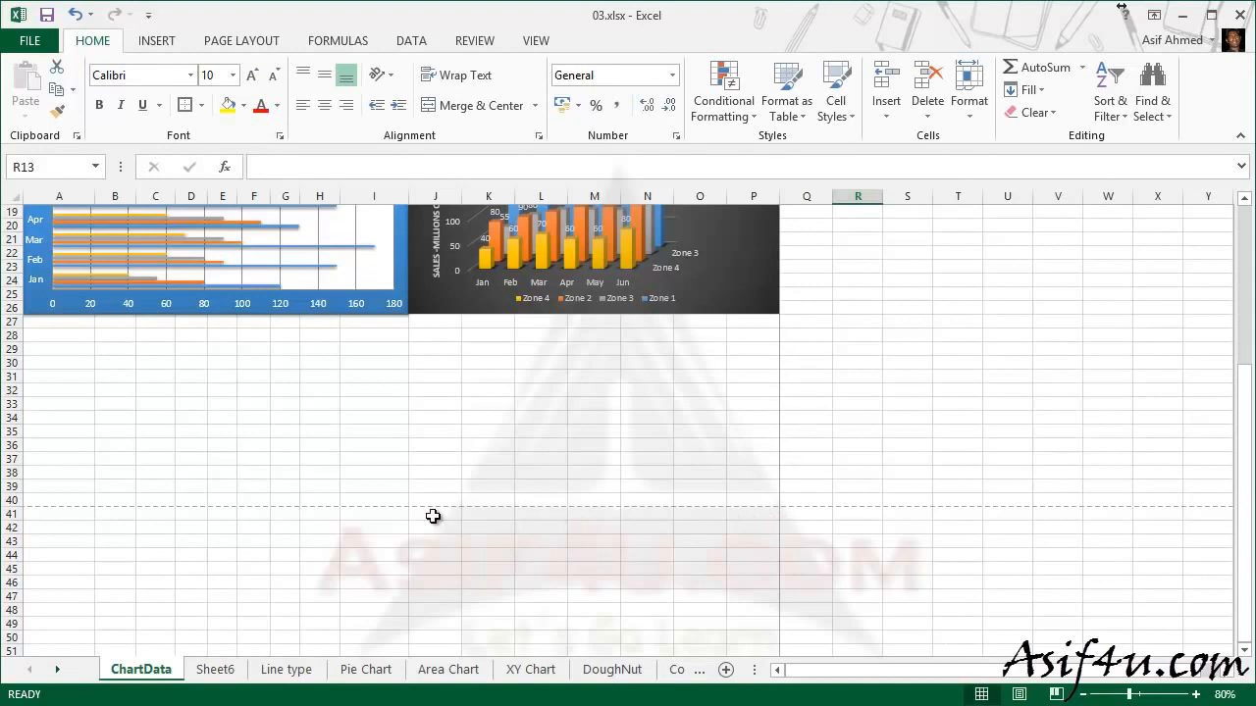
pyautogui.scroll(6, 598, 494)
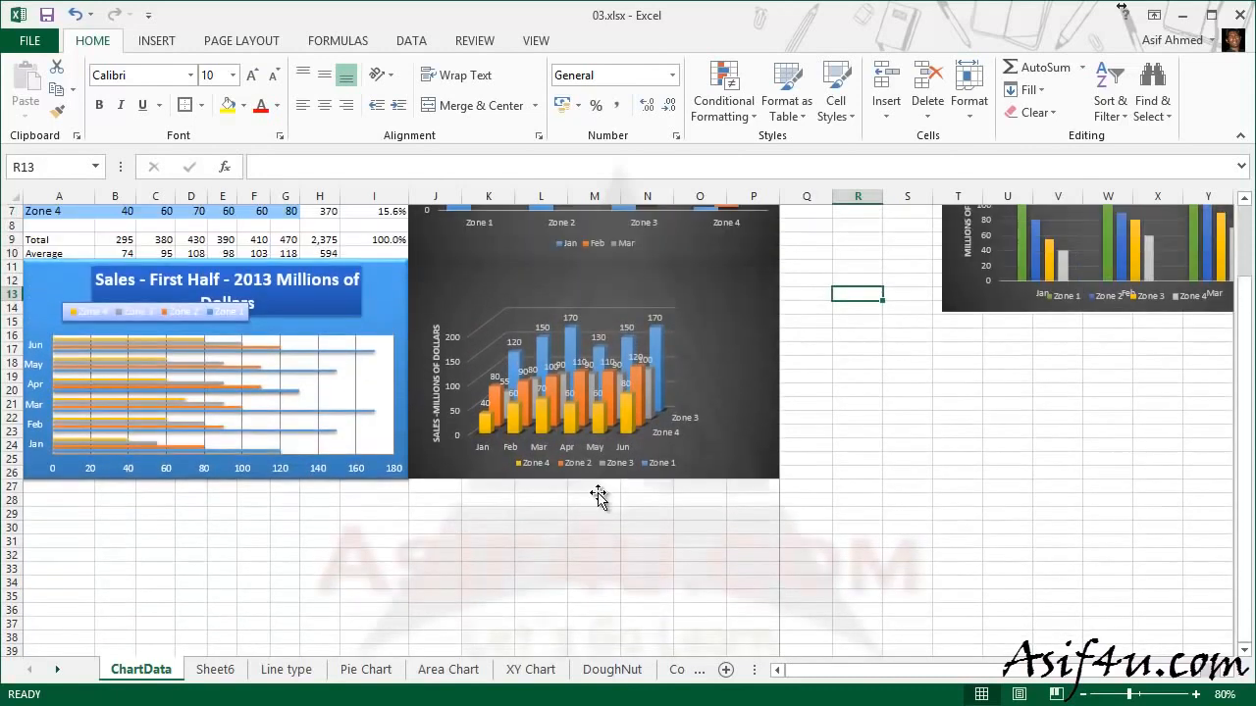